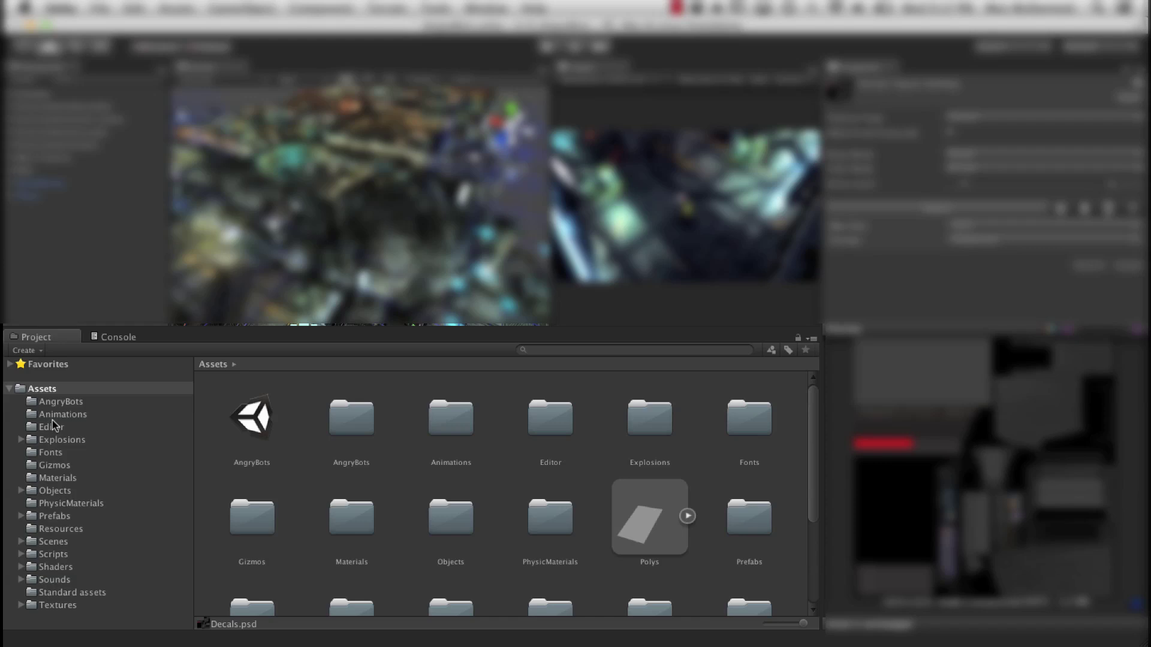
# Select the AngryBots scene asset and inspect the whole level in the Scene view from several angles
pyautogui.click(252, 418)
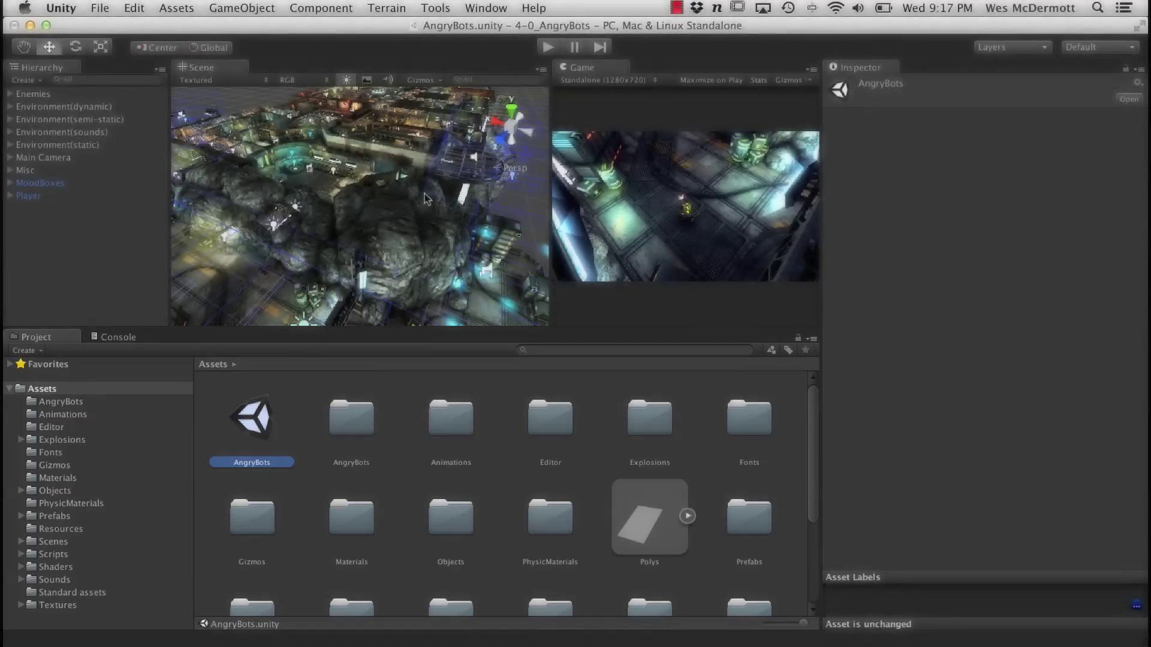
pyautogui.keyDown('alt'); pyautogui.moveTo(384, 204); pyautogui.dragTo(420, 191); pyautogui.keyUp('alt')
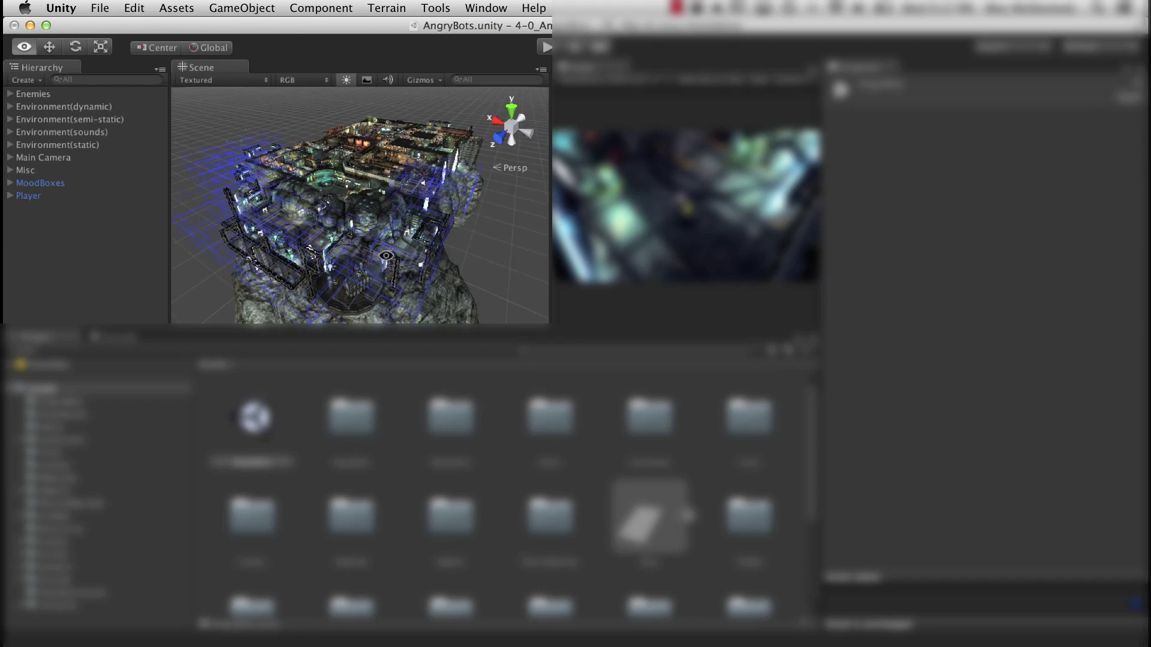
pyautogui.keyDown('alt'); pyautogui.moveTo(387, 256); pyautogui.dragTo(431, 271); pyautogui.keyUp('alt')
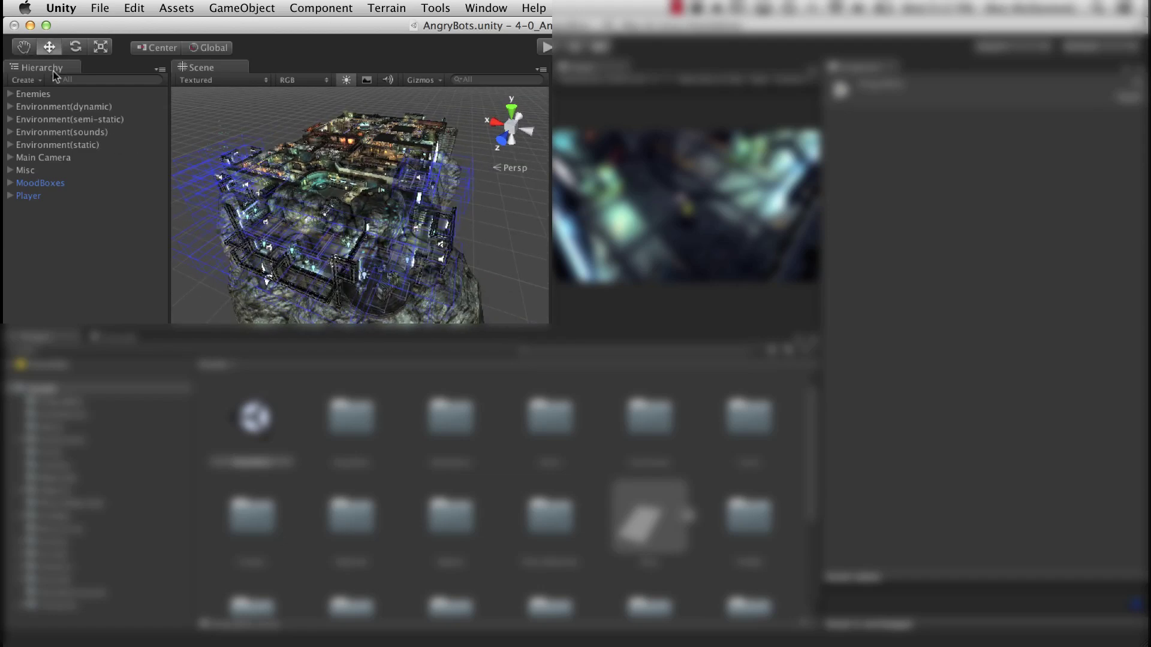
pyautogui.keyDown('alt'); pyautogui.moveTo(368, 187); pyautogui.dragTo(353, 211); pyautogui.keyUp('alt')
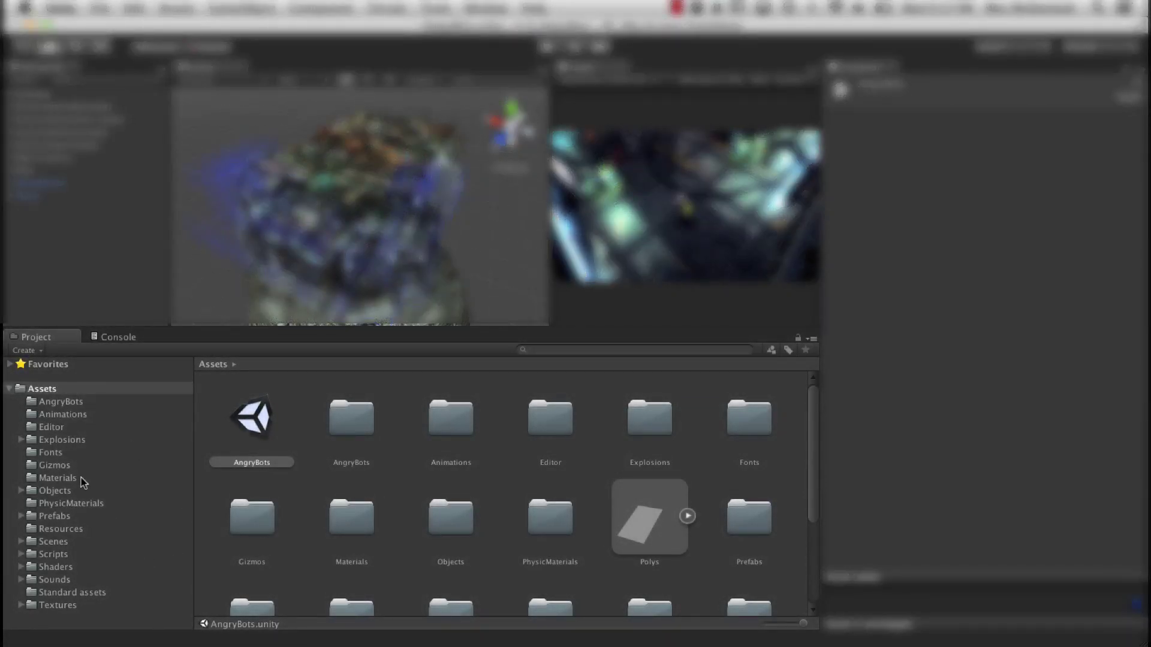
# Open the Enemies folder inside Objects and preview the mine_bot model from different angles
pyautogui.click(55, 490)
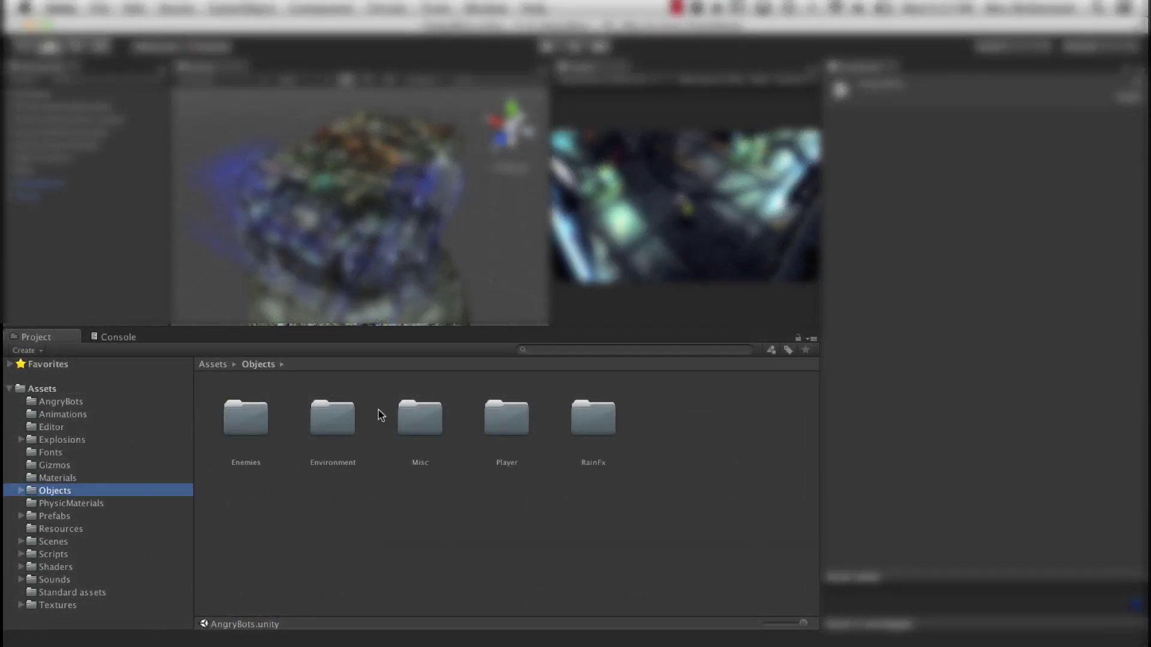
pyautogui.doubleClick(261, 423)
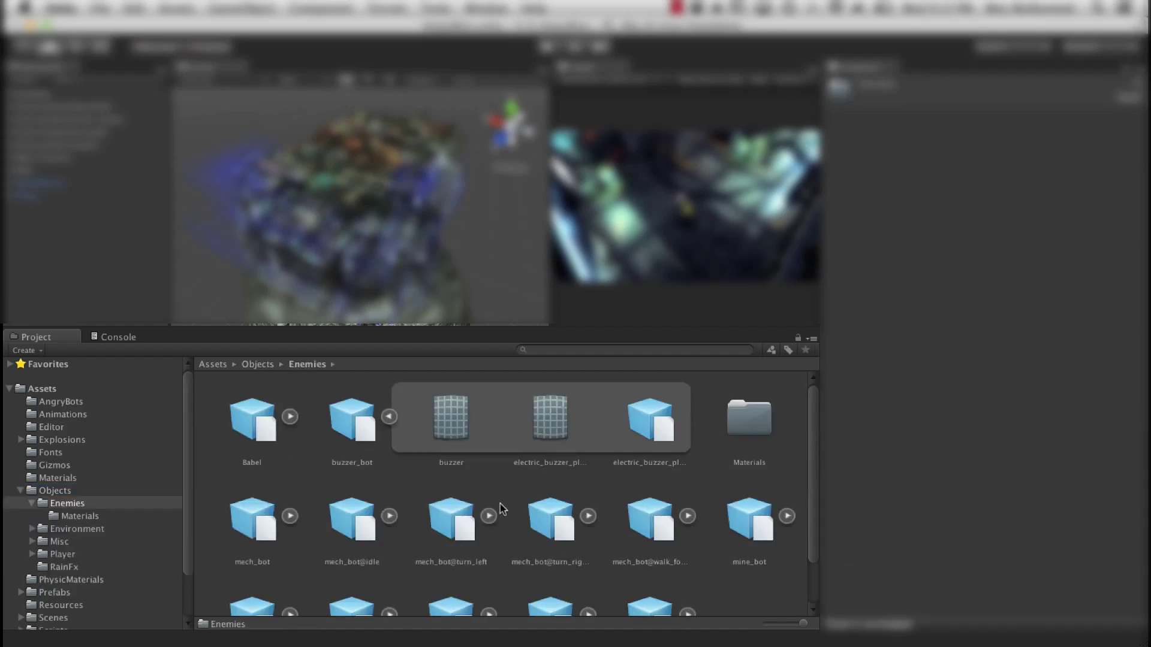
pyautogui.click(752, 523)
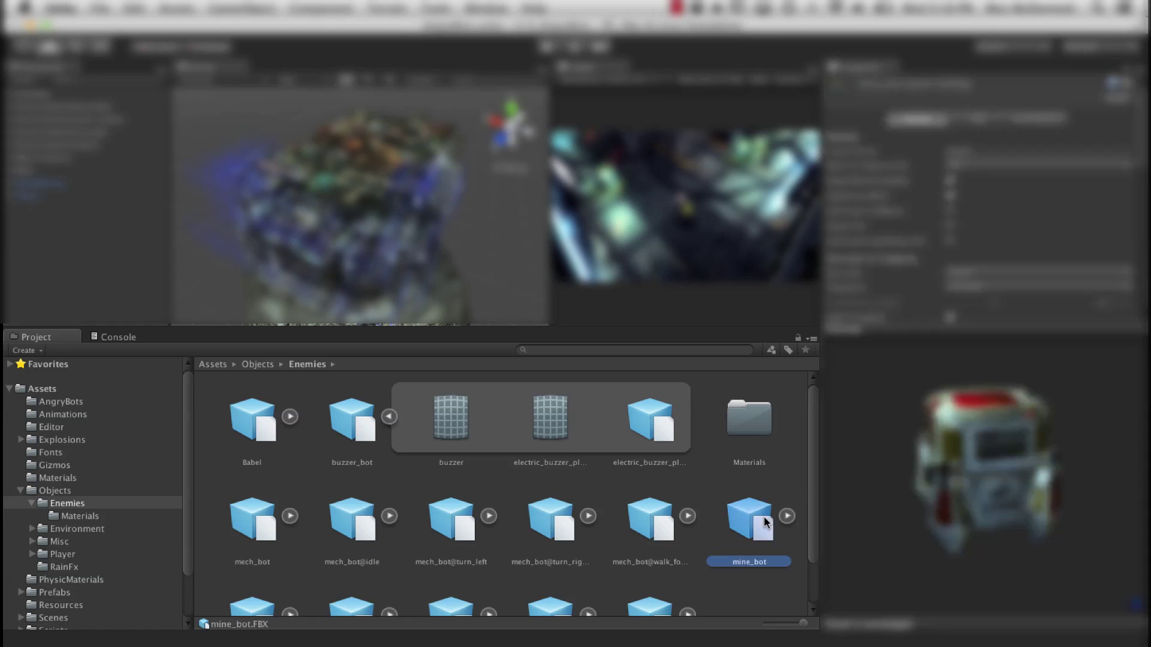
pyautogui.moveTo(983, 465); pyautogui.dragTo(1026, 483)
pyautogui.moveTo(977, 435); pyautogui.dragTo(956, 453)
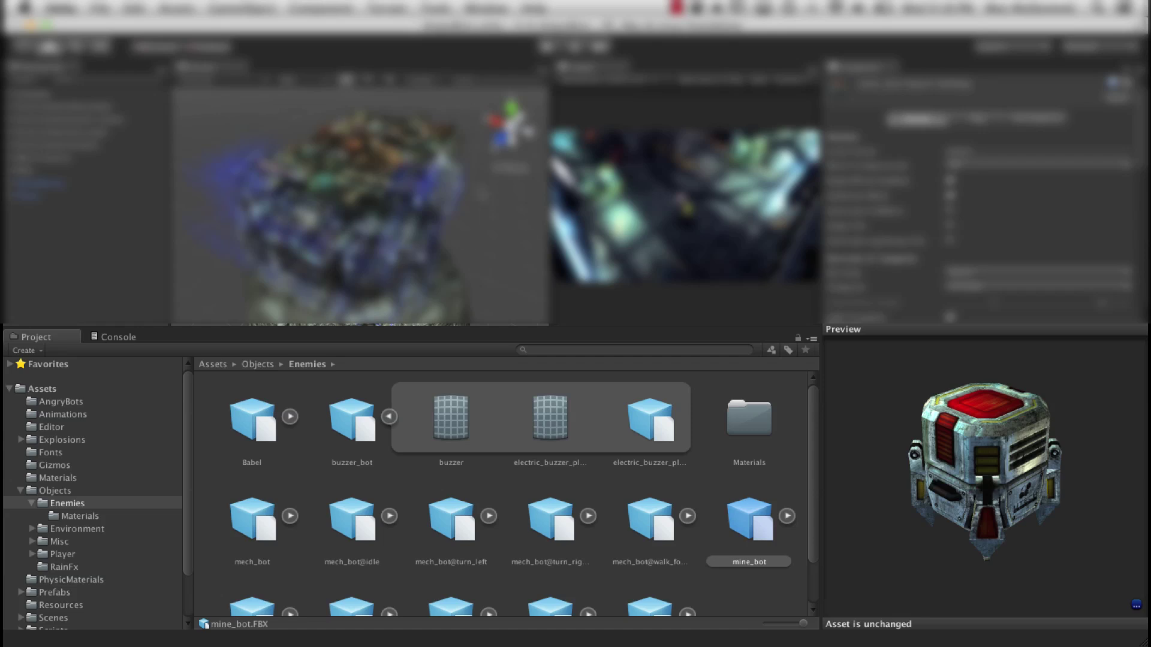
# Browse the Enemies Materials folder and preview several materials, including Babel-No Name and mech_bot-mech_bot
pyautogui.click(70, 518)
pyautogui.click(315, 447)
pyautogui.click(416, 412)
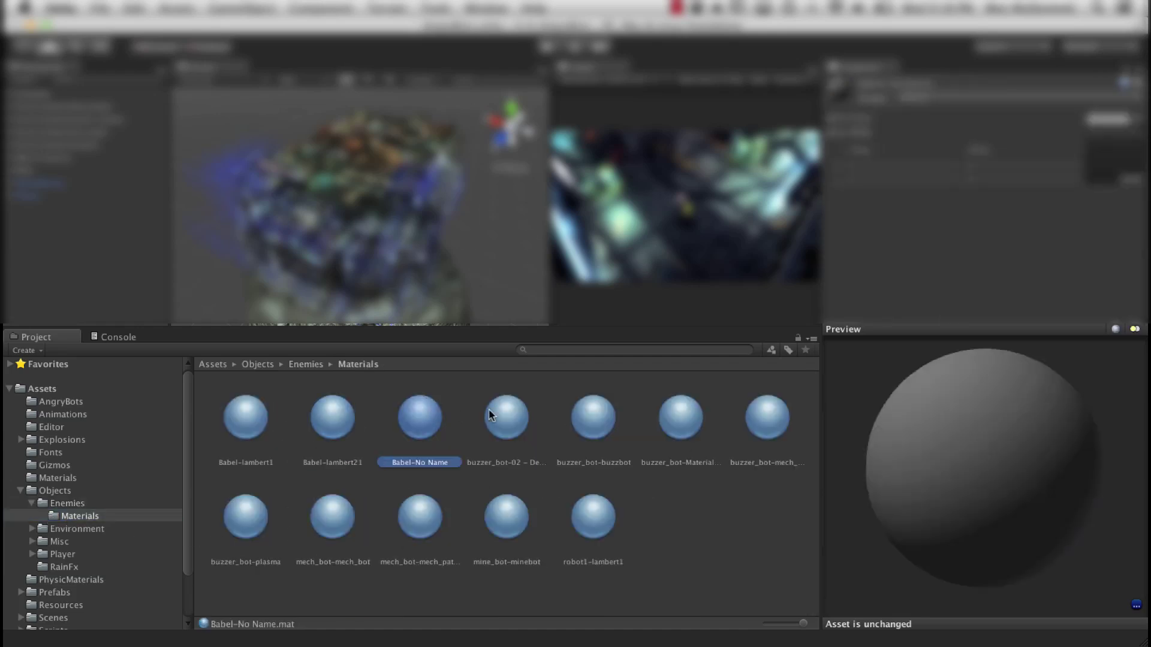
pyautogui.click(498, 412)
pyautogui.click(412, 539)
pyautogui.click(330, 520)
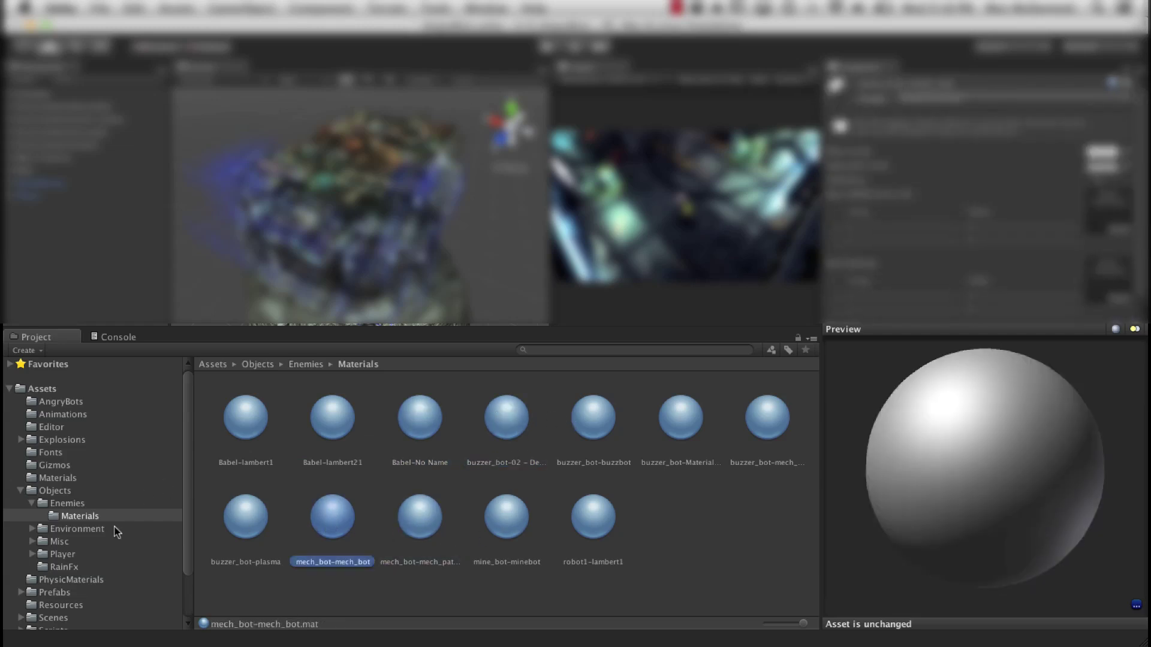
# Collapse the Objects folder, open Textures and preview the AdditiveSheet and Crate_A textures
pyautogui.click(21, 490)
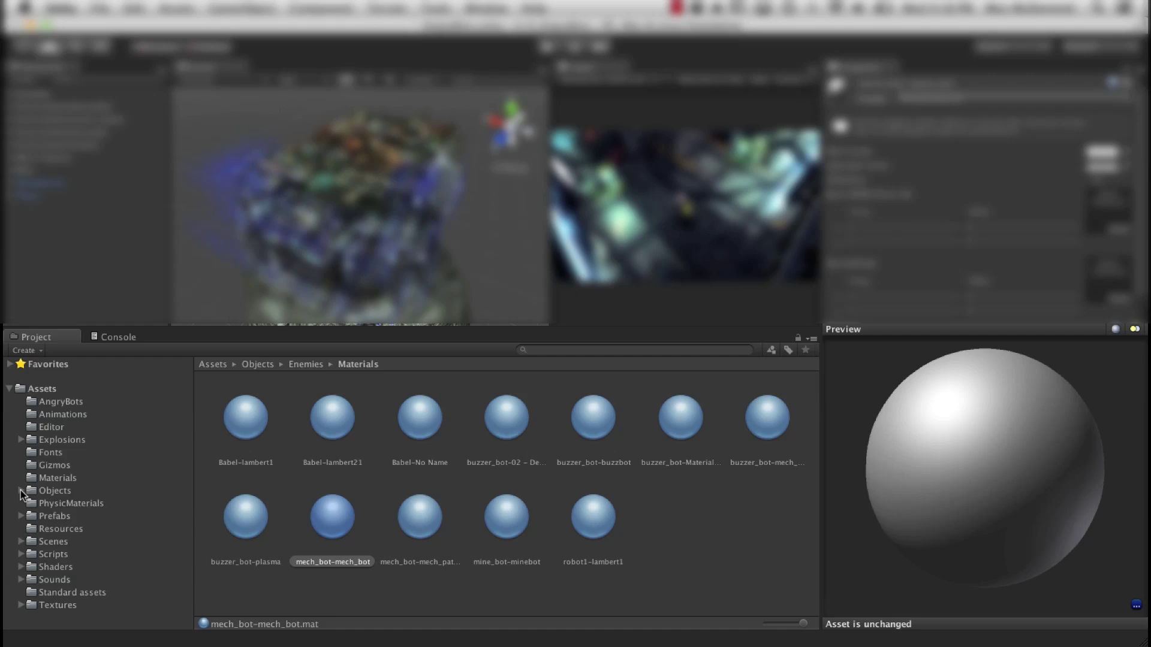
pyautogui.click(69, 605)
pyautogui.click(242, 438)
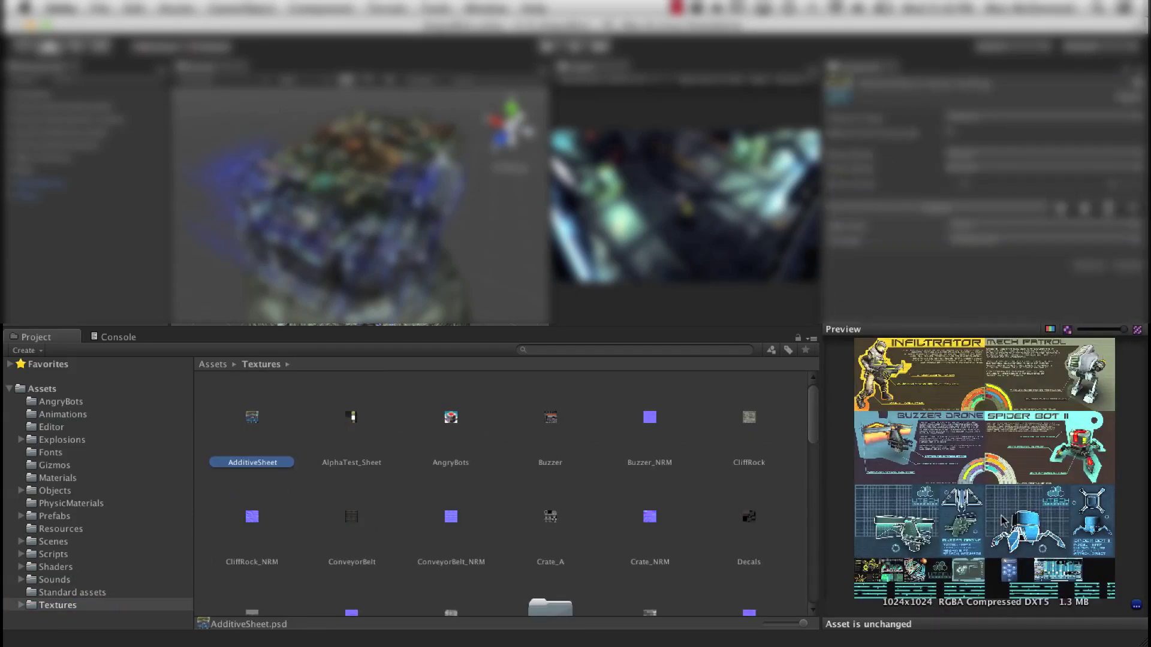
pyautogui.click(535, 524)
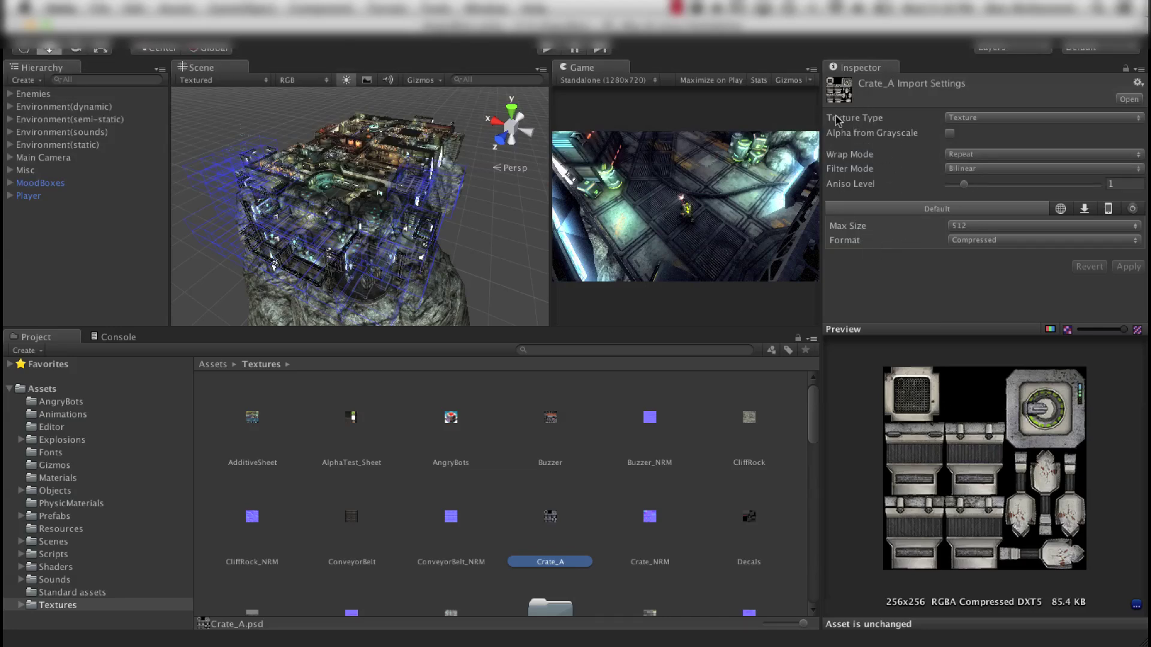
# Review the Texture Type, Max Size and Format choices in Crate_A's import settings without changing them
pyautogui.click(974, 118)
pyautogui.click(886, 122)
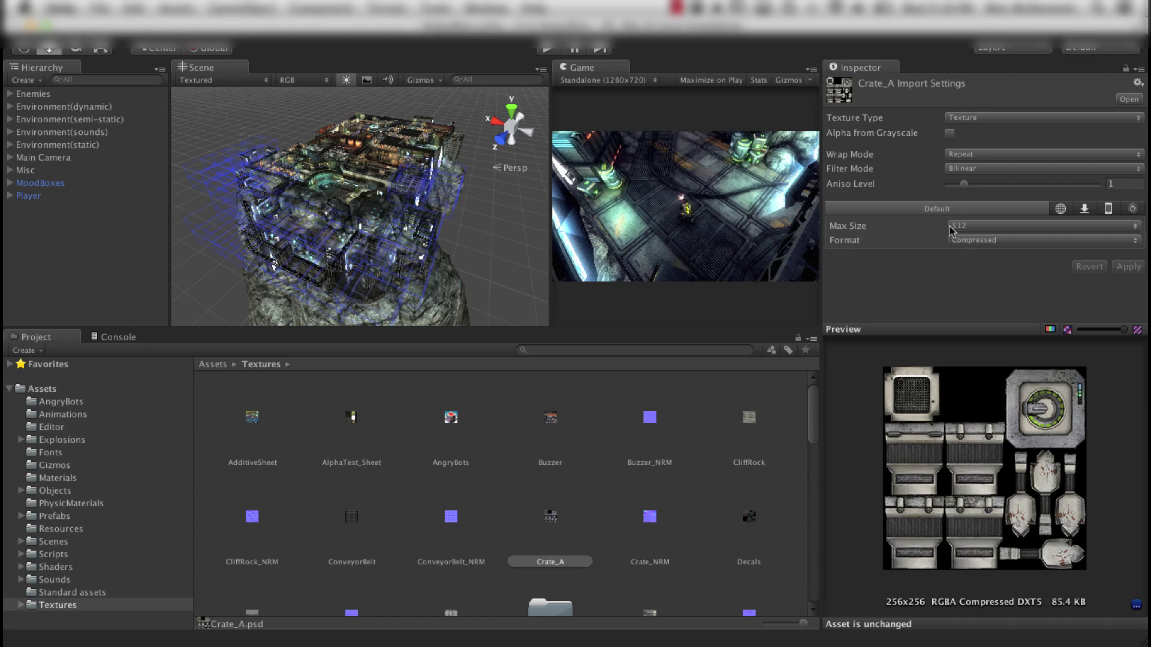
pyautogui.click(986, 227)
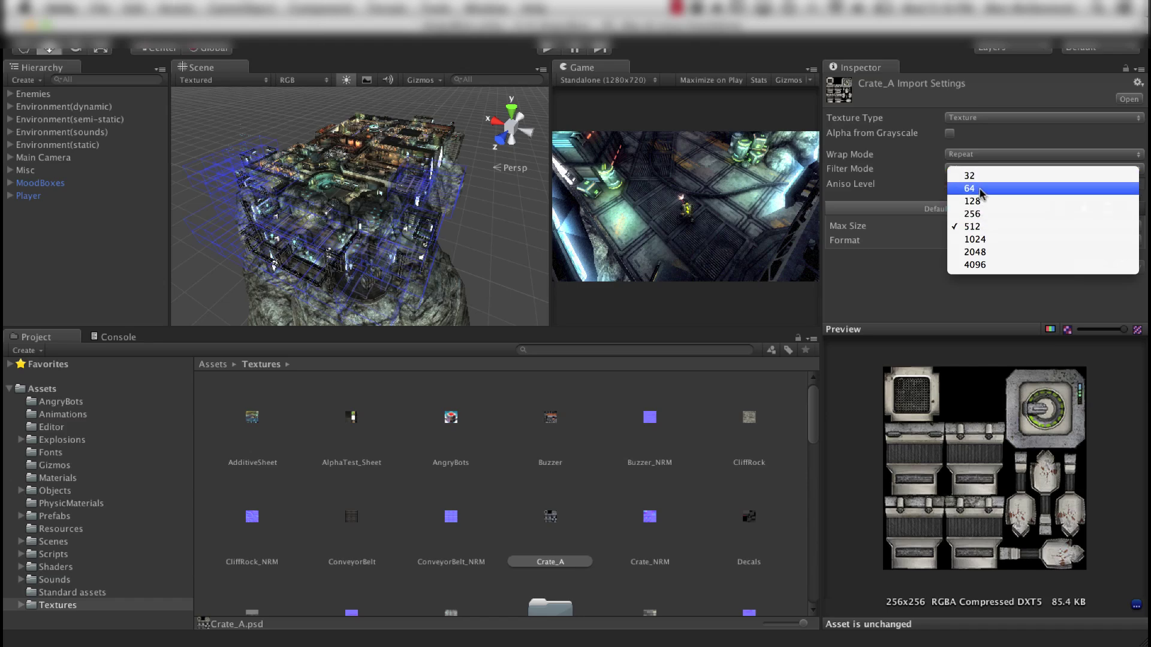
pyautogui.click(867, 198)
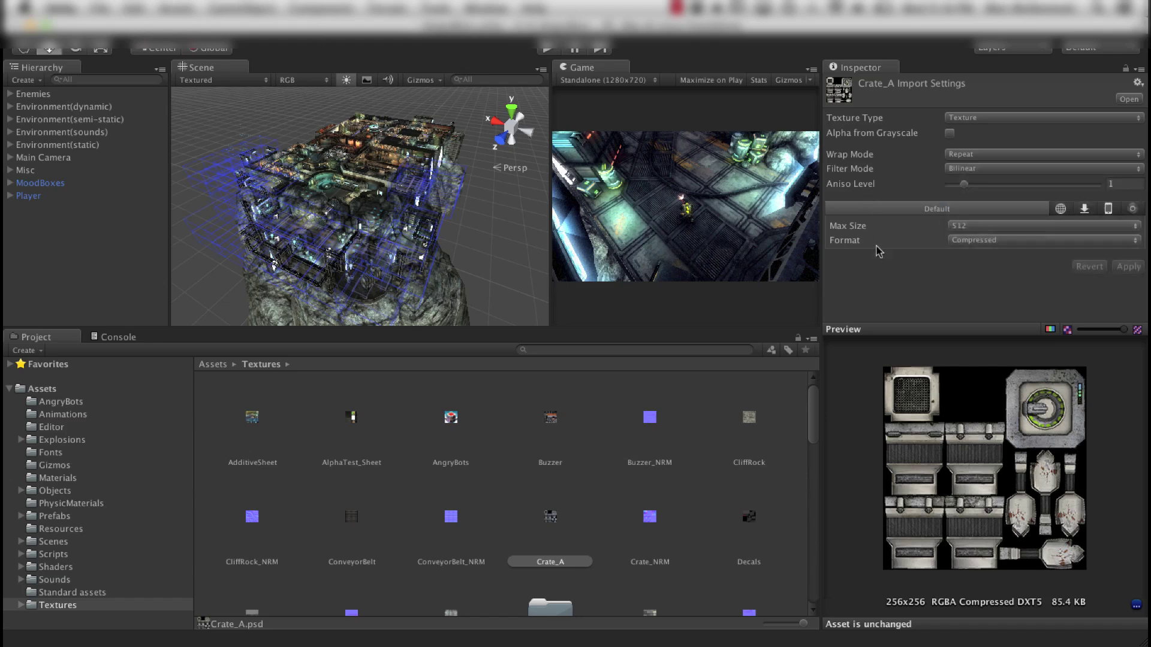
pyautogui.click(974, 242)
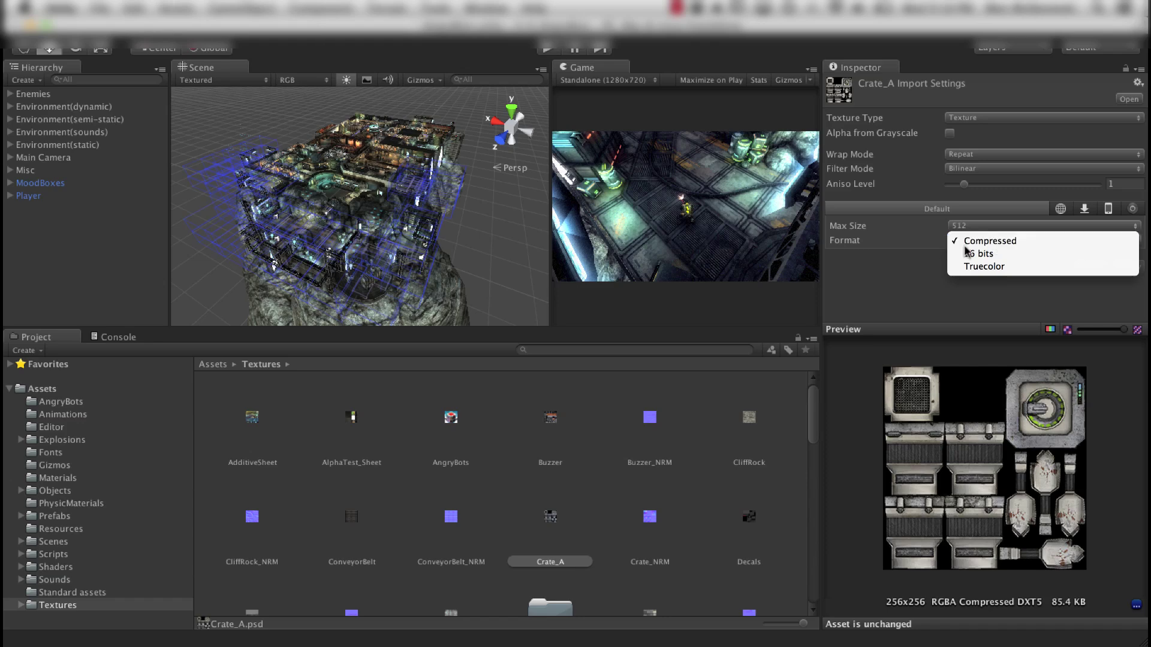
pyautogui.click(903, 268)
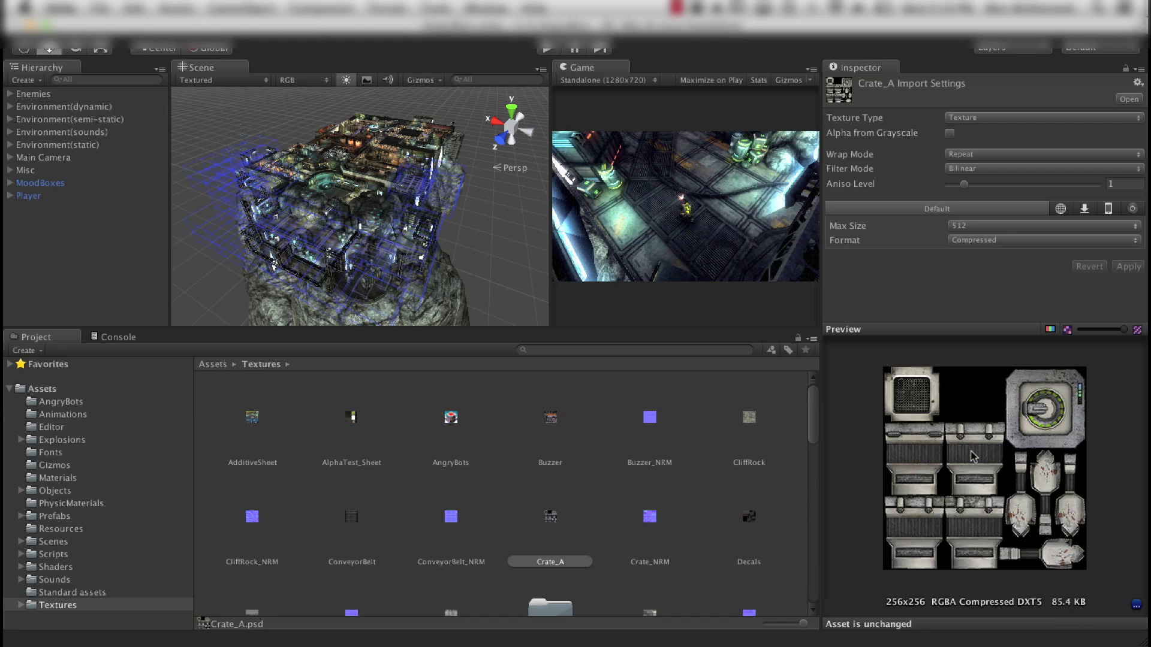
# Open the AI folder inside Scripts and read through the AttackMoveController script's code
pyautogui.click(77, 554)
pyautogui.doubleClick(234, 417)
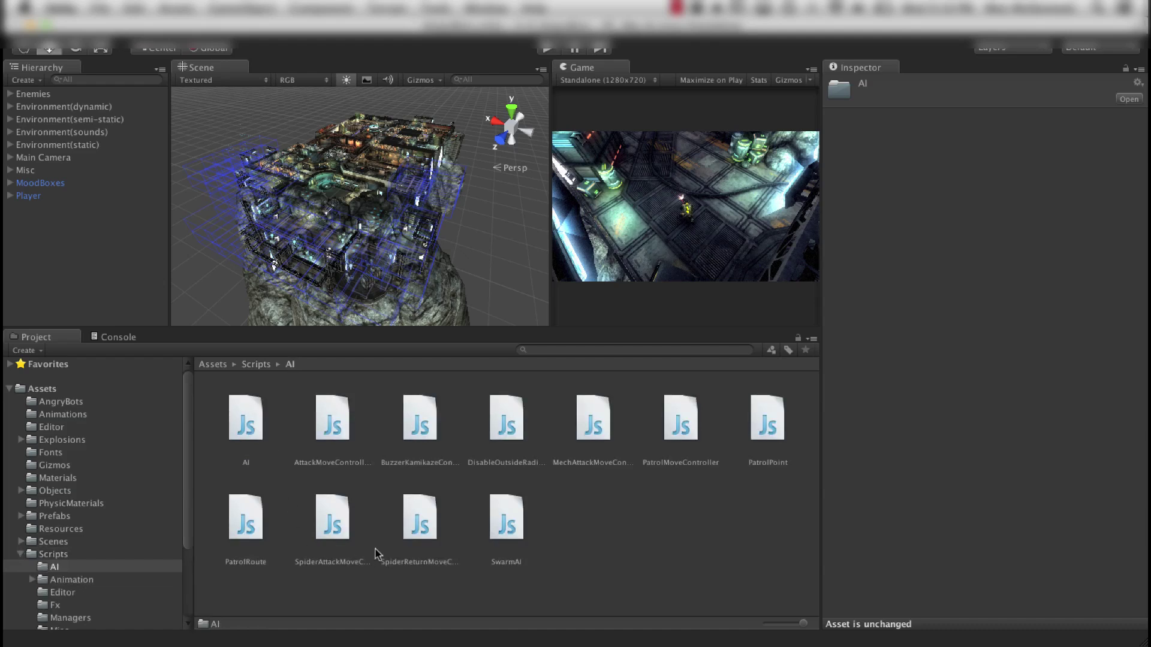
pyautogui.click(251, 422)
pyautogui.click(324, 423)
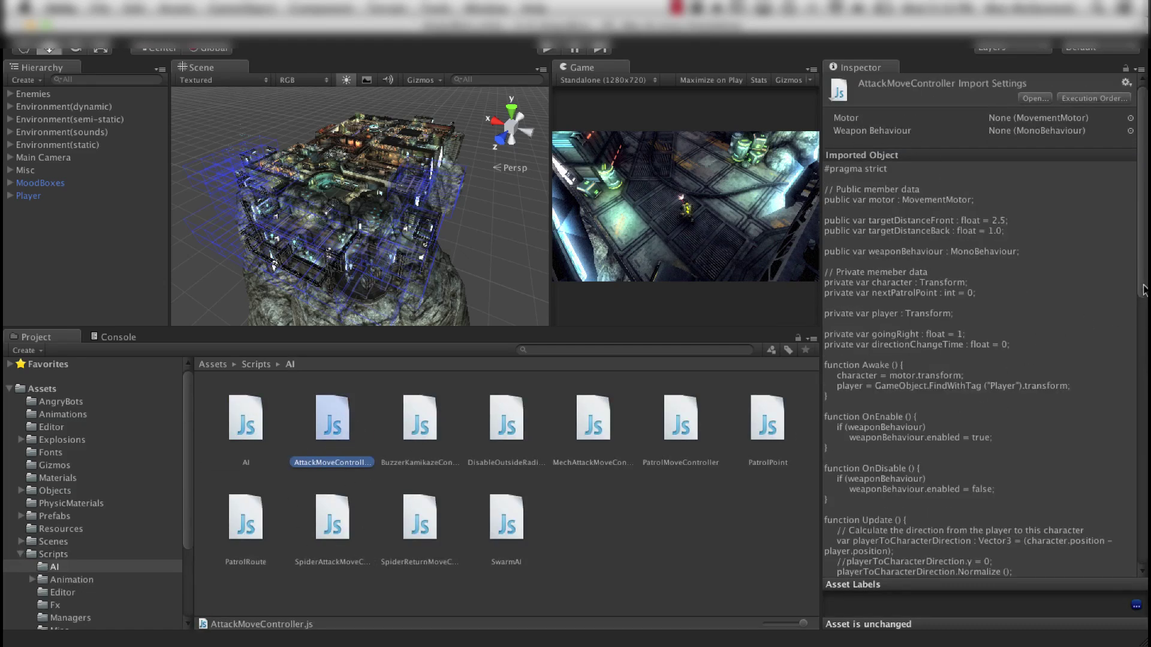
pyautogui.scroll(-10, 1142, 290)
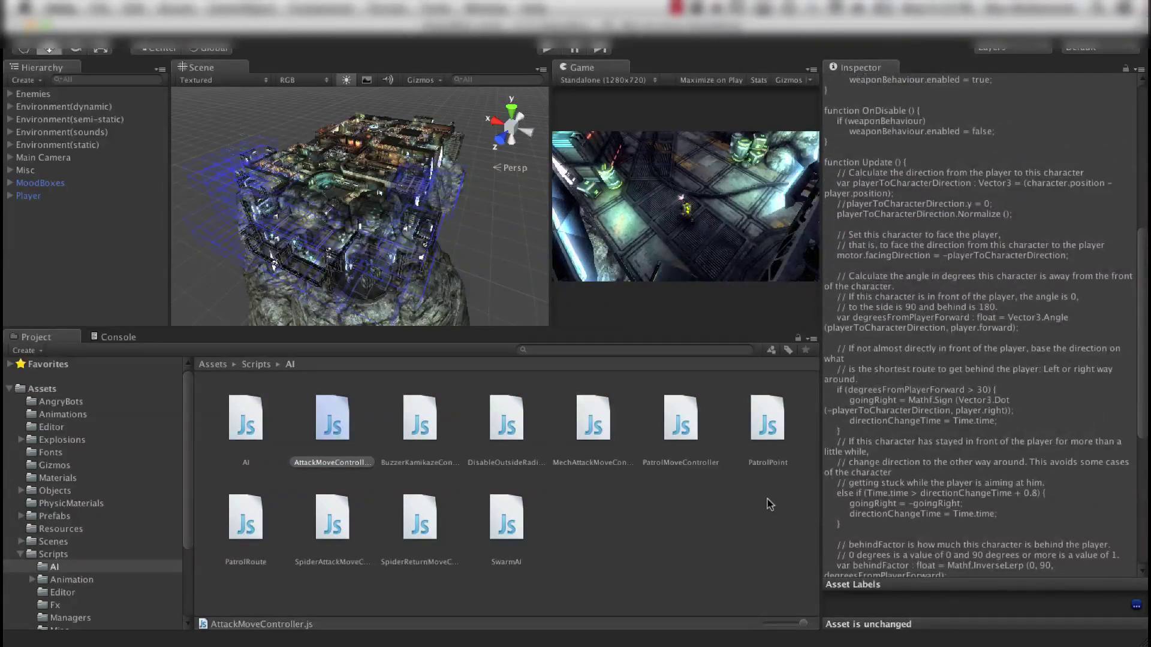
# Look through the other AI scripts, including DisableOutsideRadius, PatrolPoint and SpiderReturnMoveController, and return to AttackMoveController
pyautogui.click(422, 423)
pyautogui.click(539, 424)
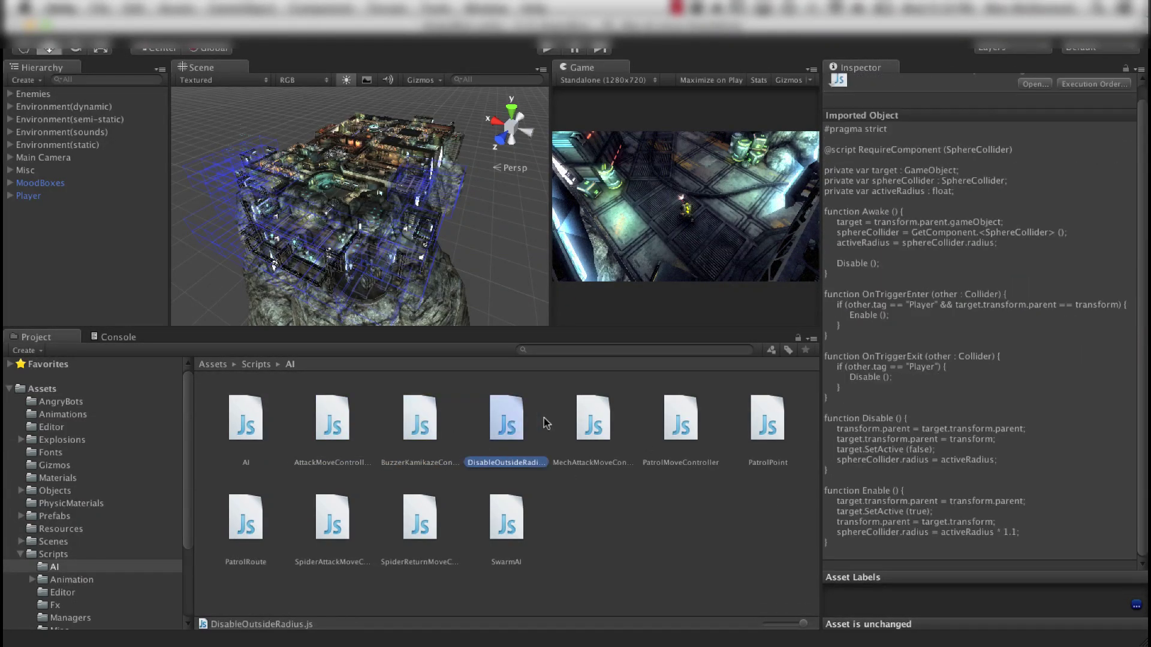
pyautogui.click(593, 423)
pyautogui.click(684, 426)
pyautogui.click(776, 427)
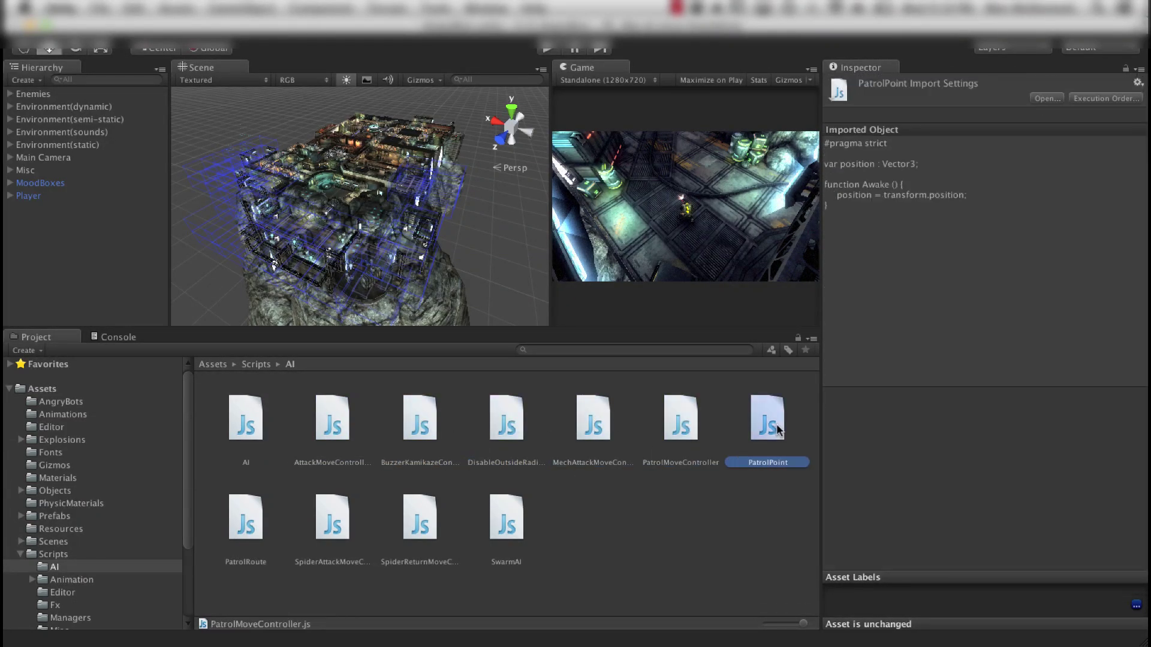
pyautogui.click(510, 516)
pyautogui.click(419, 523)
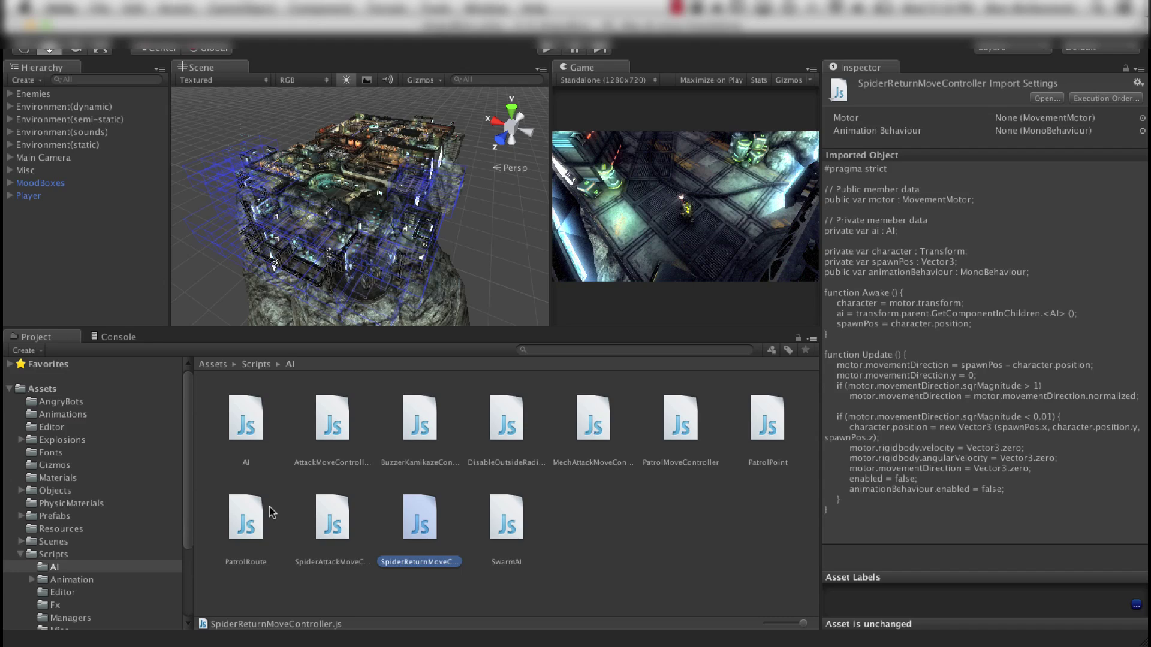
pyautogui.click(336, 424)
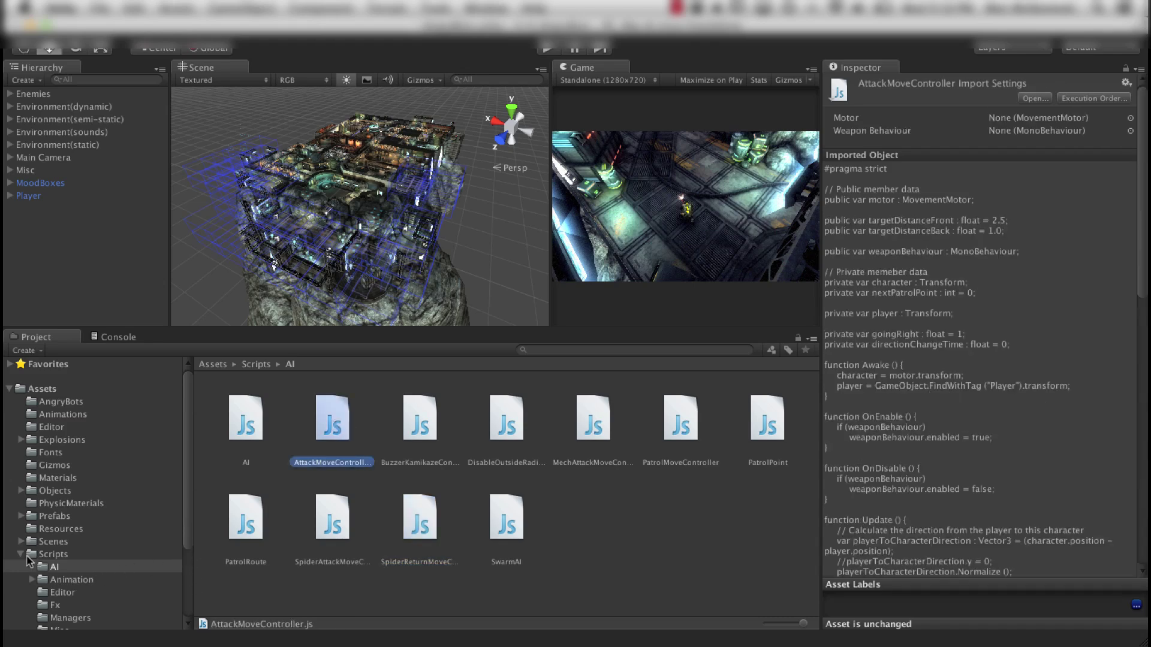
# Open the Animations folder and inspect its clips one by one, from BalconyExteriorDoor to LockedDoorOpenPlaceholder
pyautogui.click(63, 415)
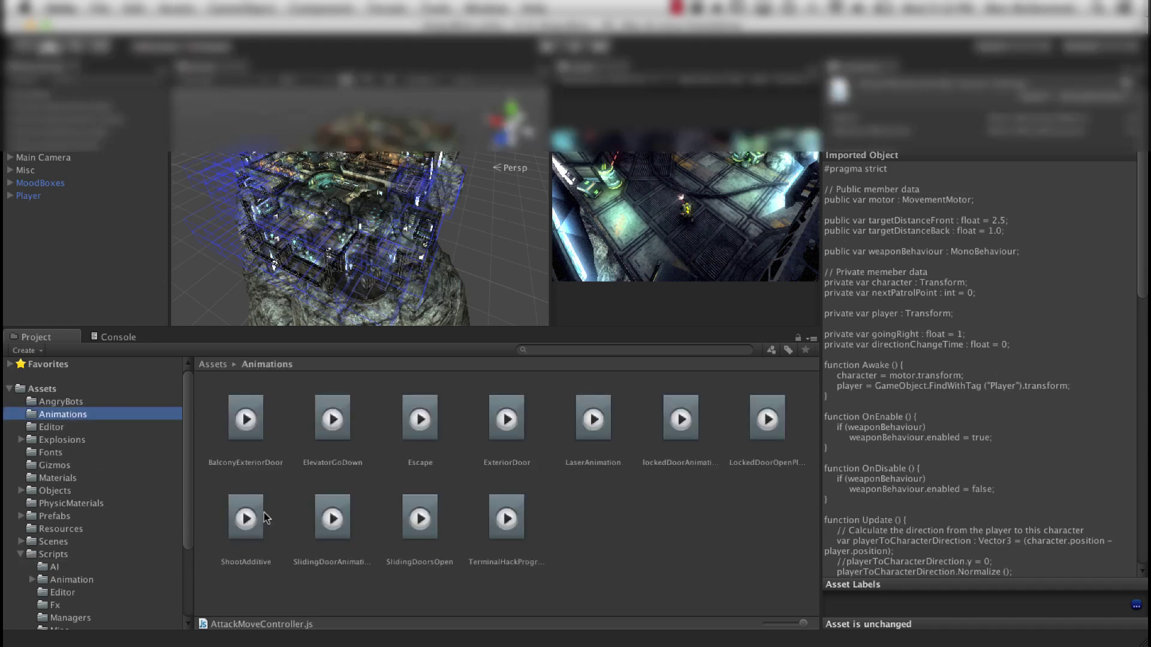
pyautogui.click(245, 420)
pyautogui.click(333, 419)
pyautogui.click(420, 419)
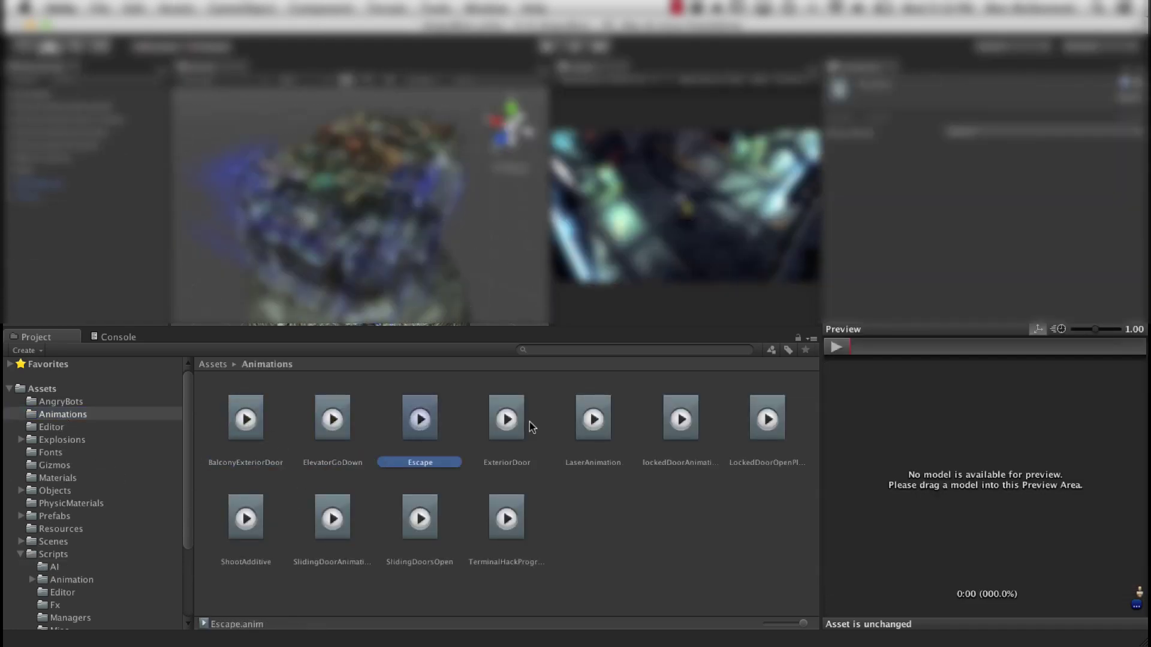
pyautogui.click(530, 422)
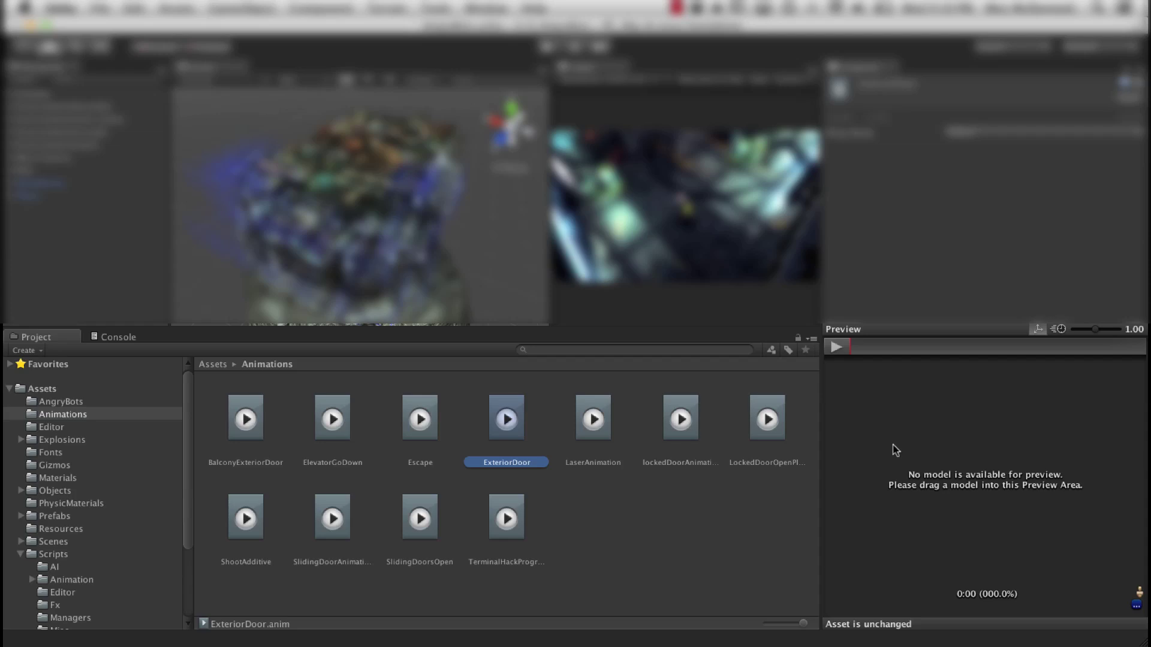
pyautogui.click(595, 419)
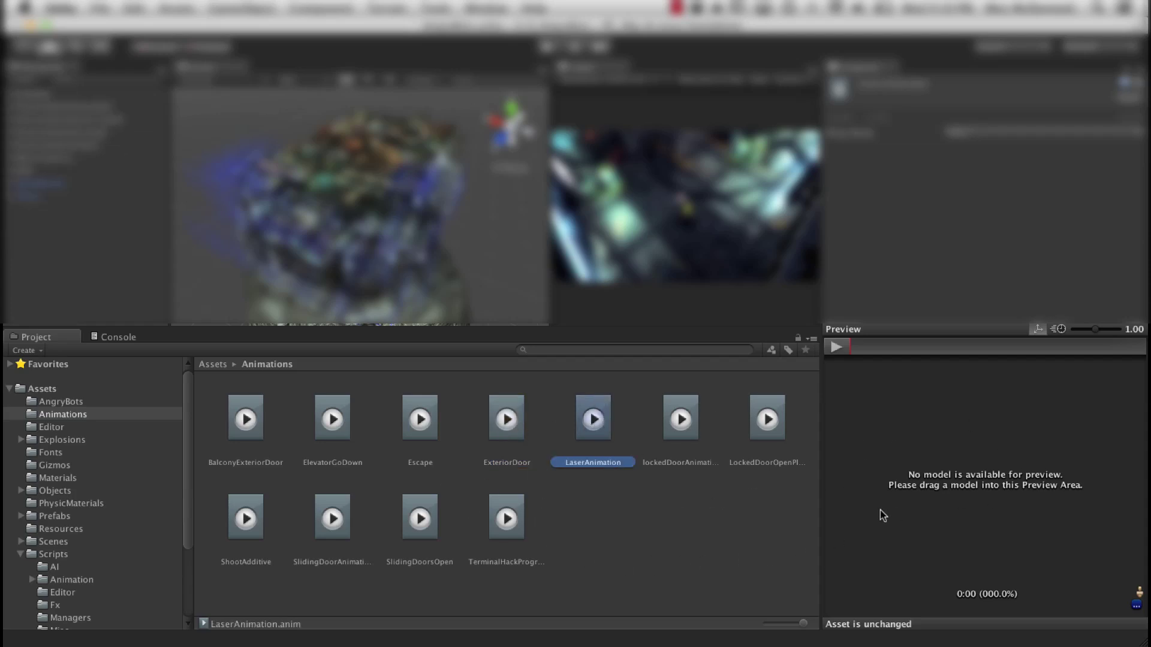
pyautogui.click(664, 437)
pyautogui.press('Right')
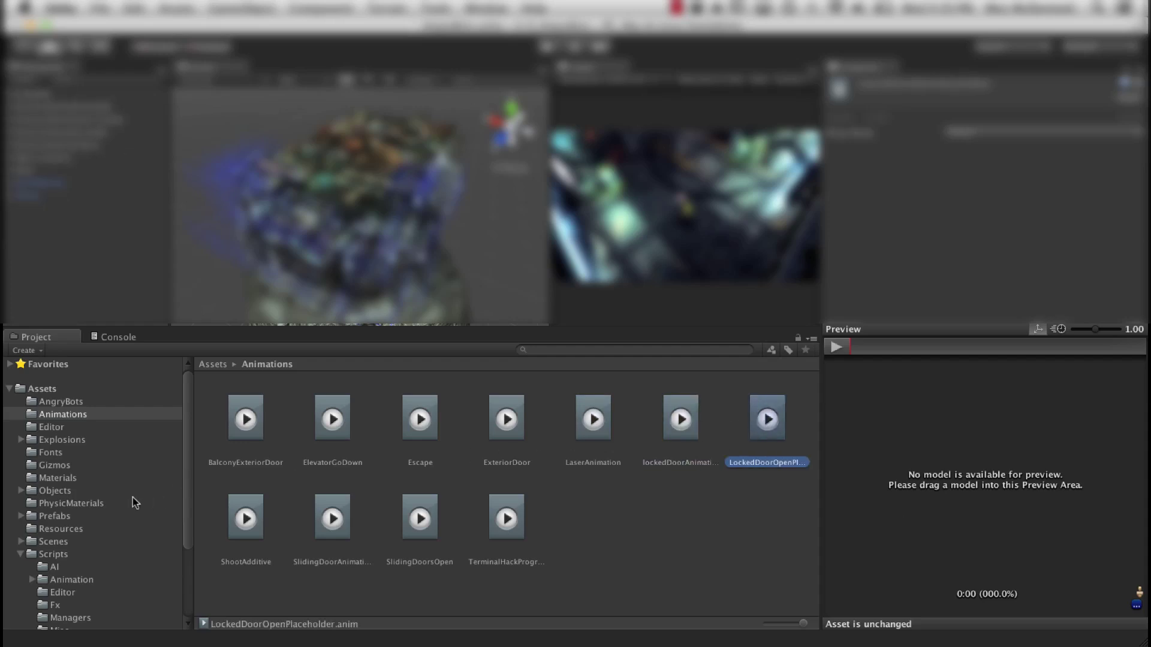
# Open the Fonts folder and inspect the import settings of the C64 and xirod fonts
pyautogui.click(63, 467)
pyautogui.click(60, 455)
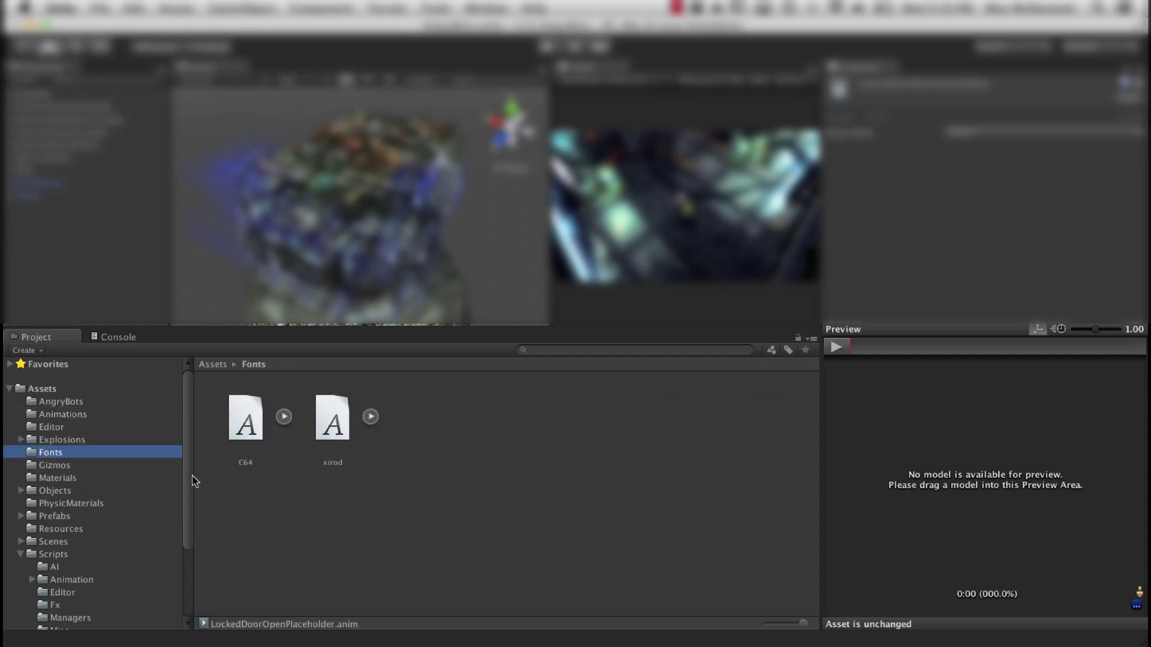
pyautogui.click(246, 434)
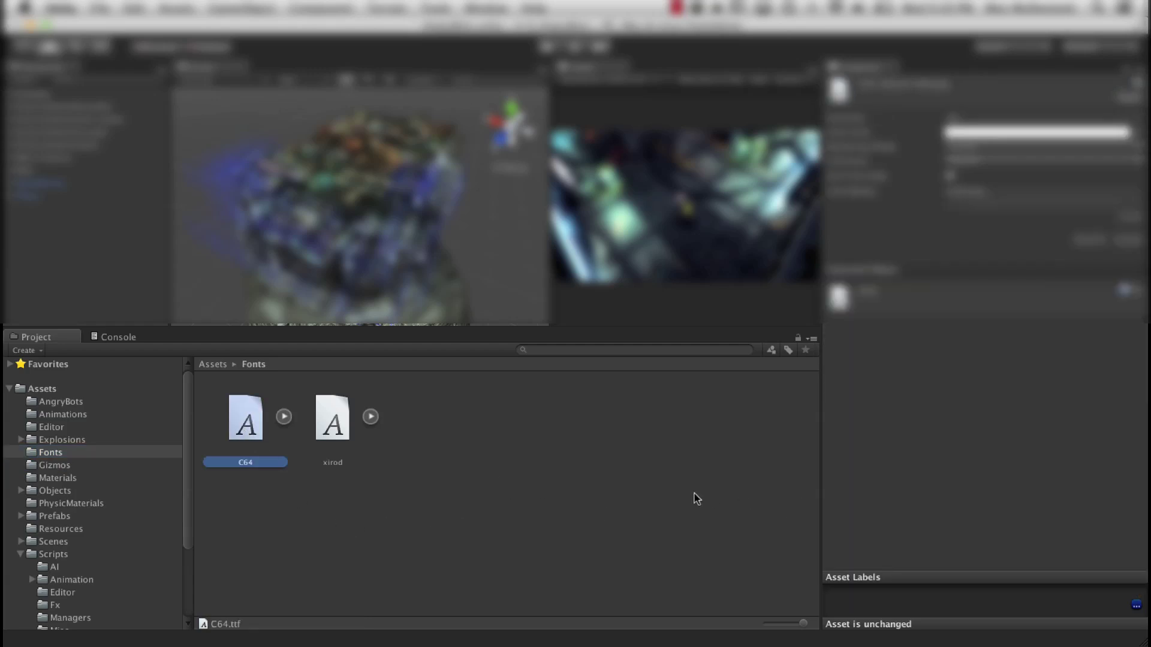
pyautogui.click(332, 422)
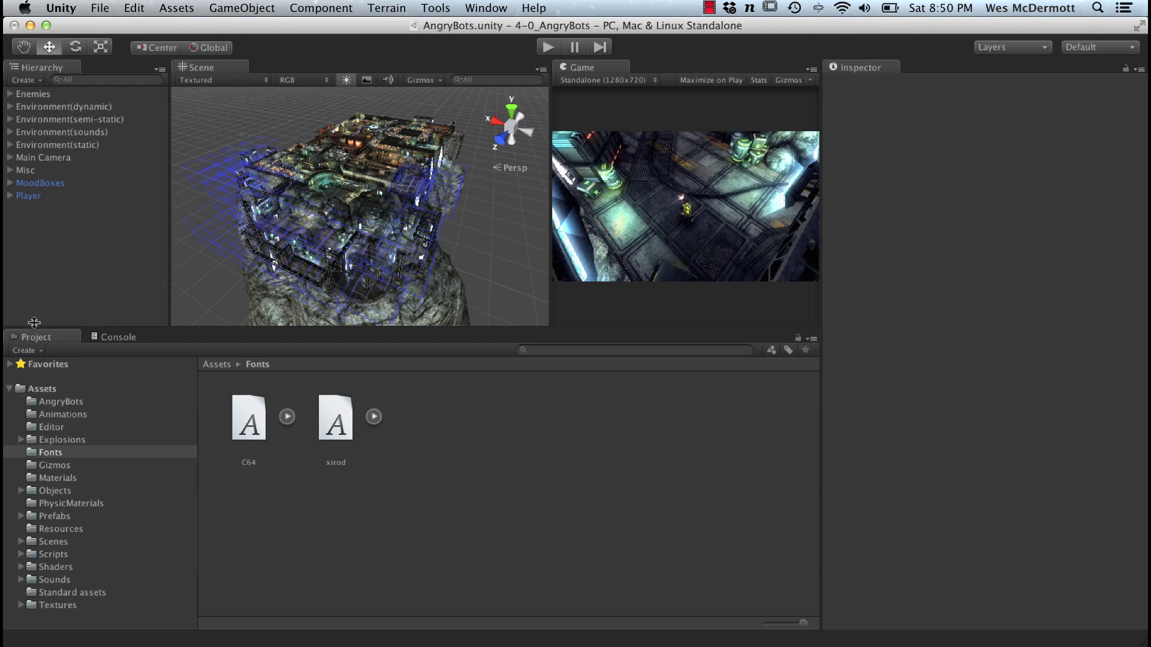
# Start importing the Standard Assets (Mobile) package into the Assets folder, and move and enlarge the import window to show more items
pyautogui.click(55, 401)
pyautogui.click(53, 390)
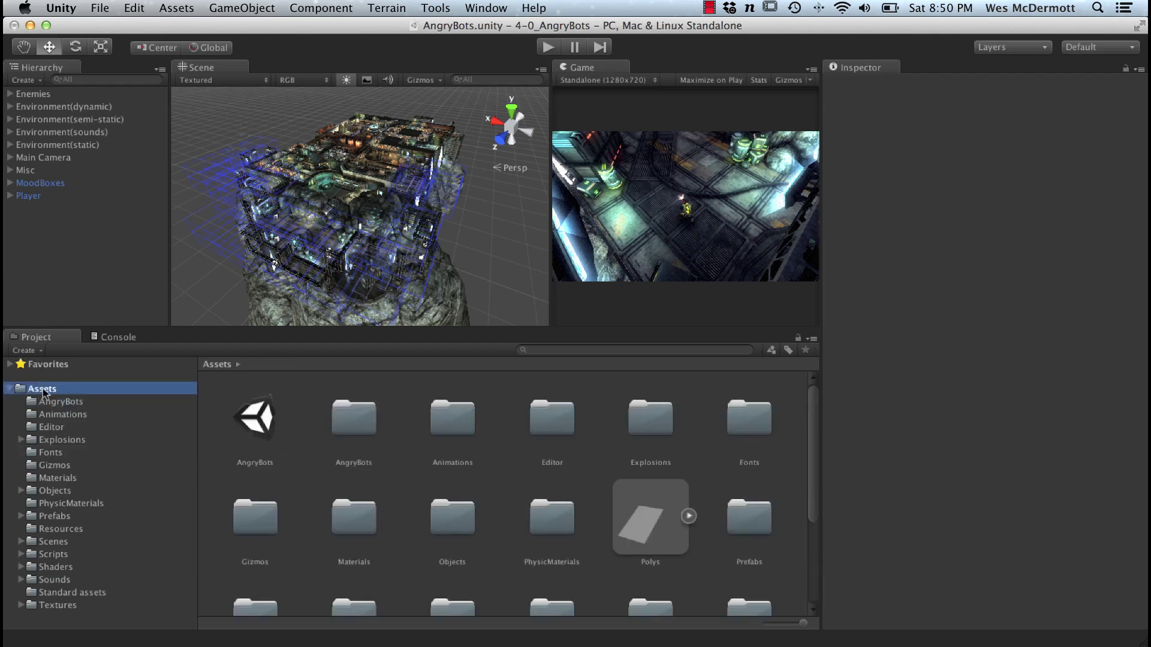
pyautogui.rightClick(66, 391)
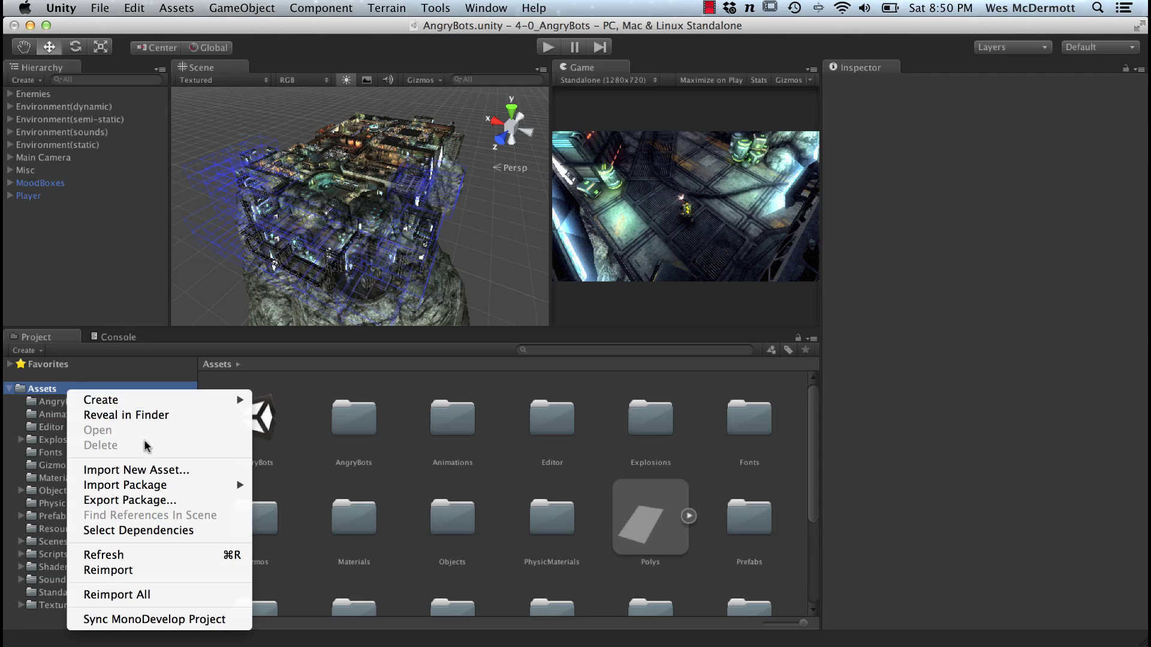
pyautogui.moveTo(101, 486)
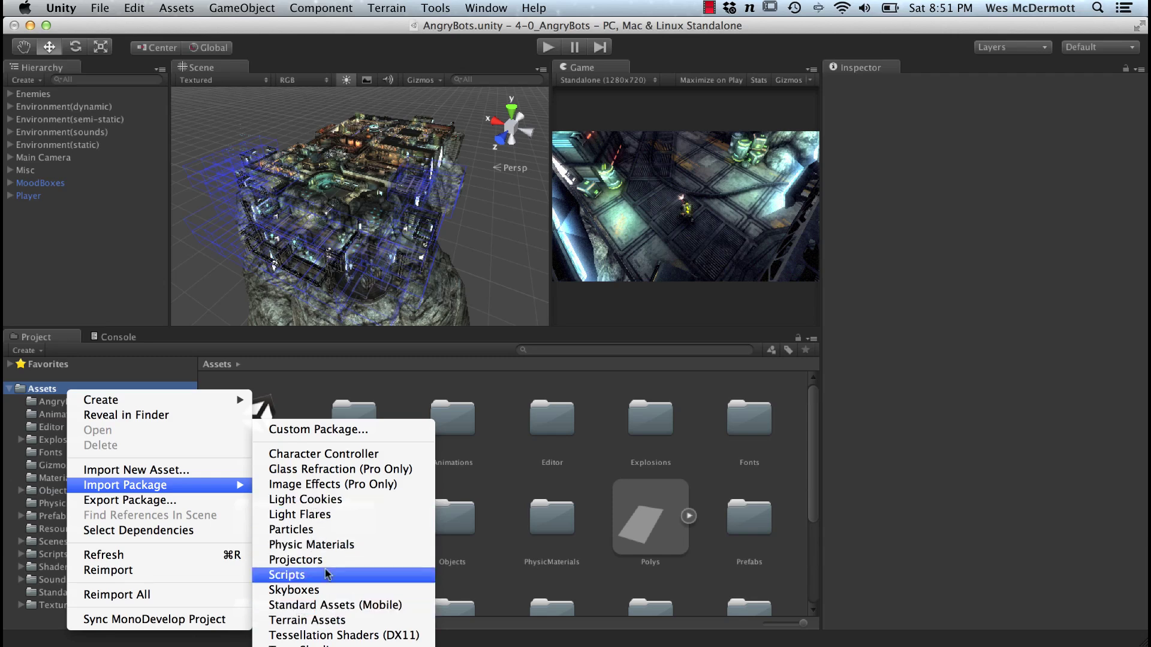
pyautogui.click(307, 606)
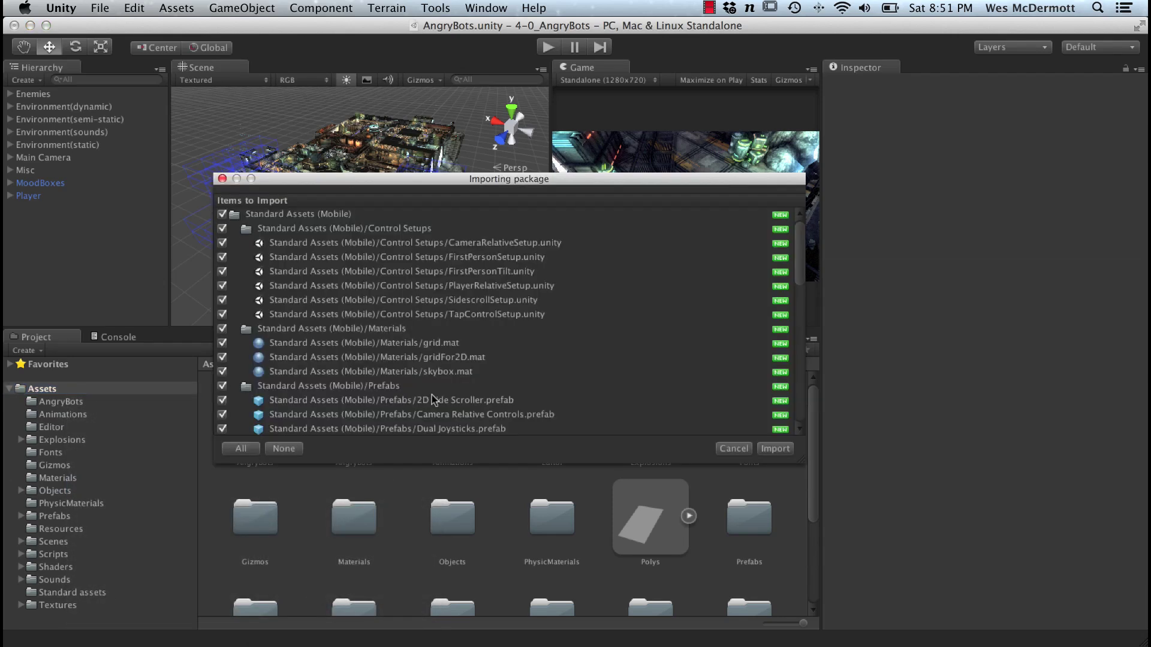
pyautogui.moveTo(470, 179); pyautogui.dragTo(431, 69)
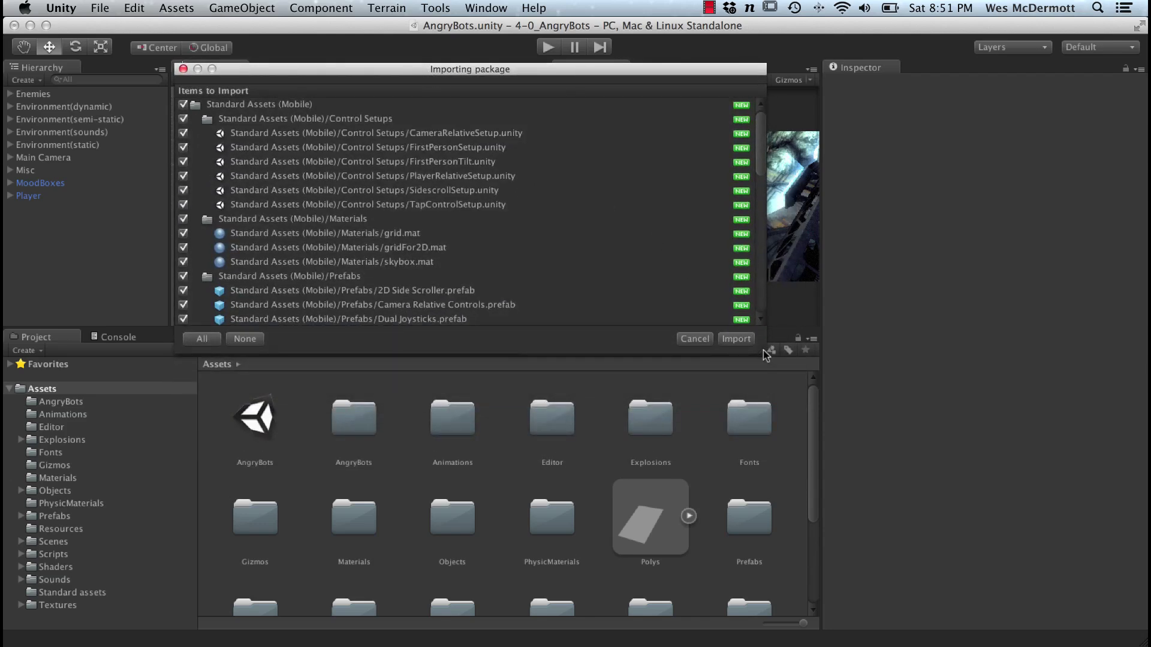
pyautogui.moveTo(765, 353); pyautogui.dragTo(757, 633)
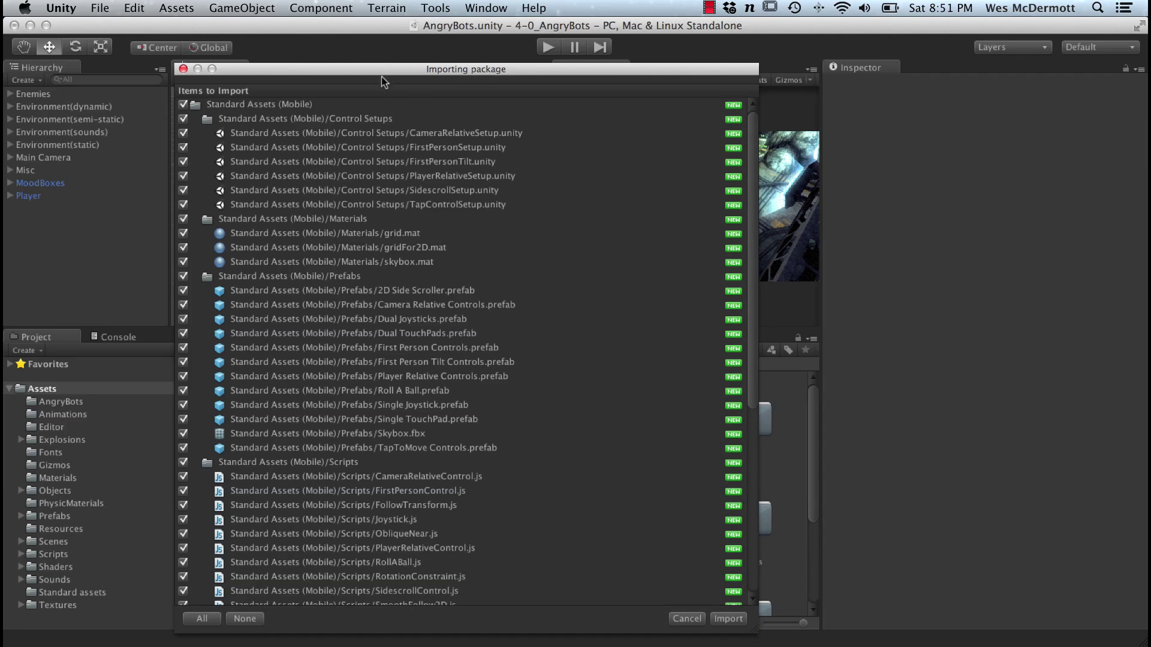
pyautogui.moveTo(384, 82); pyautogui.dragTo(438, 45)
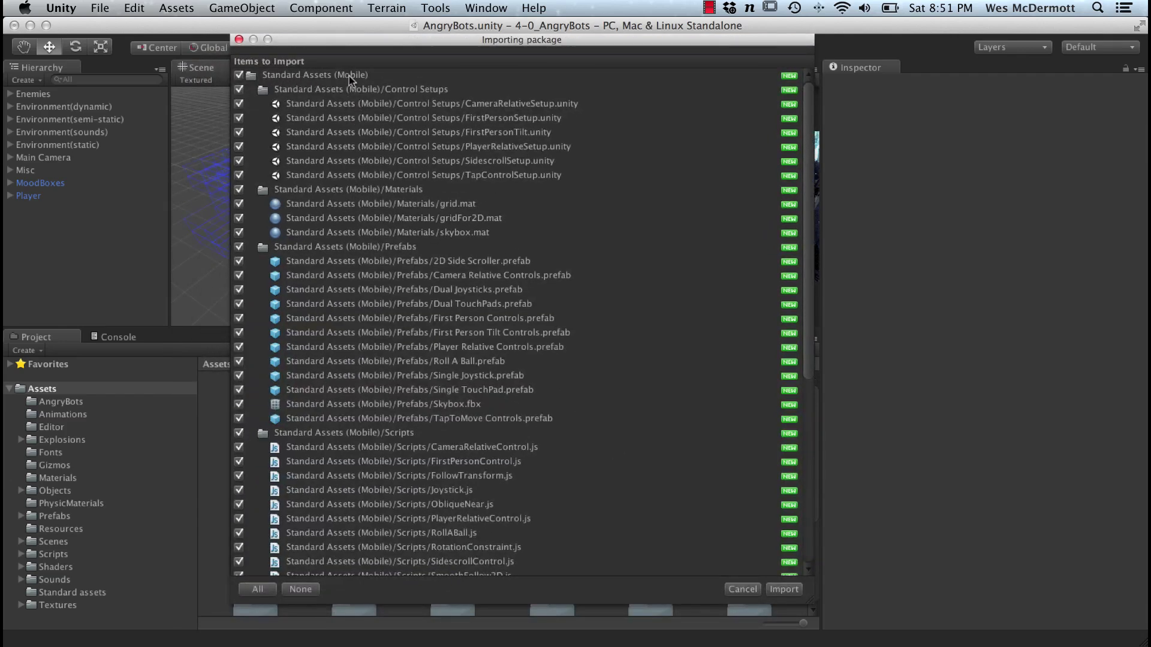
# Review the Standard Assets (Mobile) package's items, from control setups to textures, and import them all
pyautogui.click(238, 75)
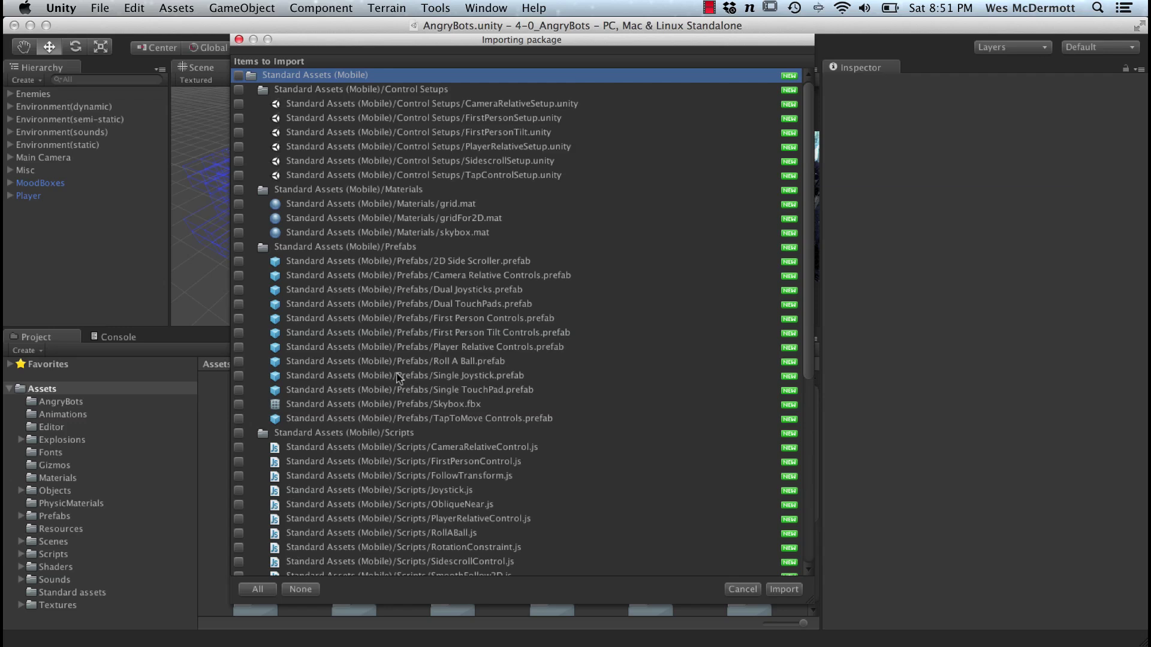
pyautogui.click(238, 74)
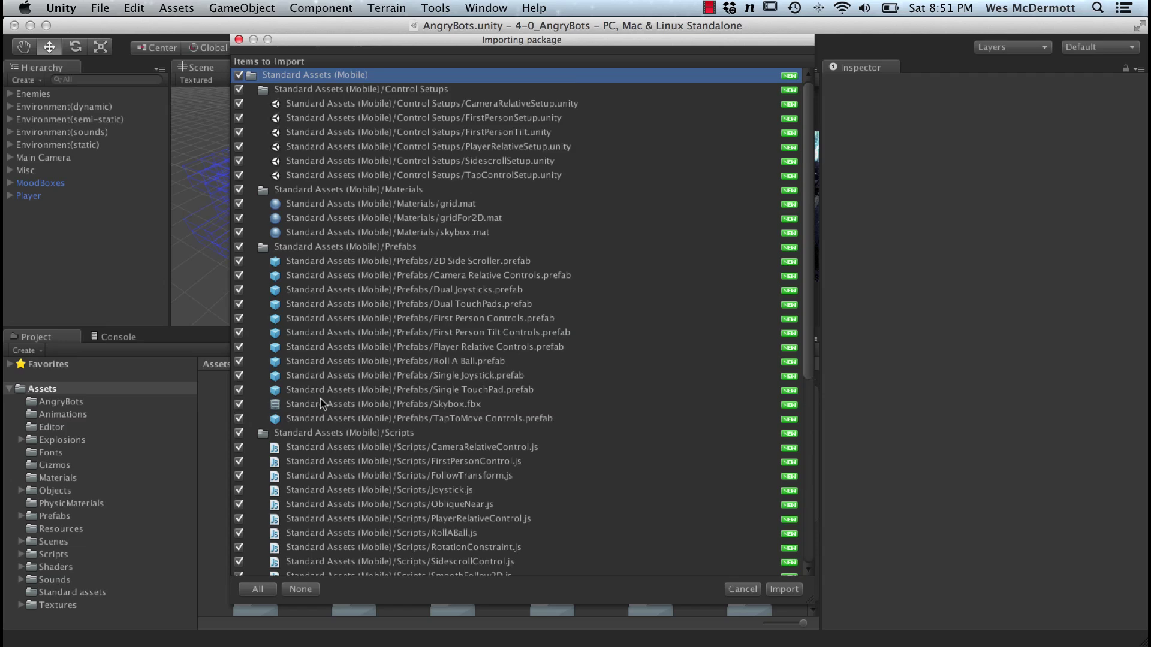
pyautogui.scroll(-5, 809, 365)
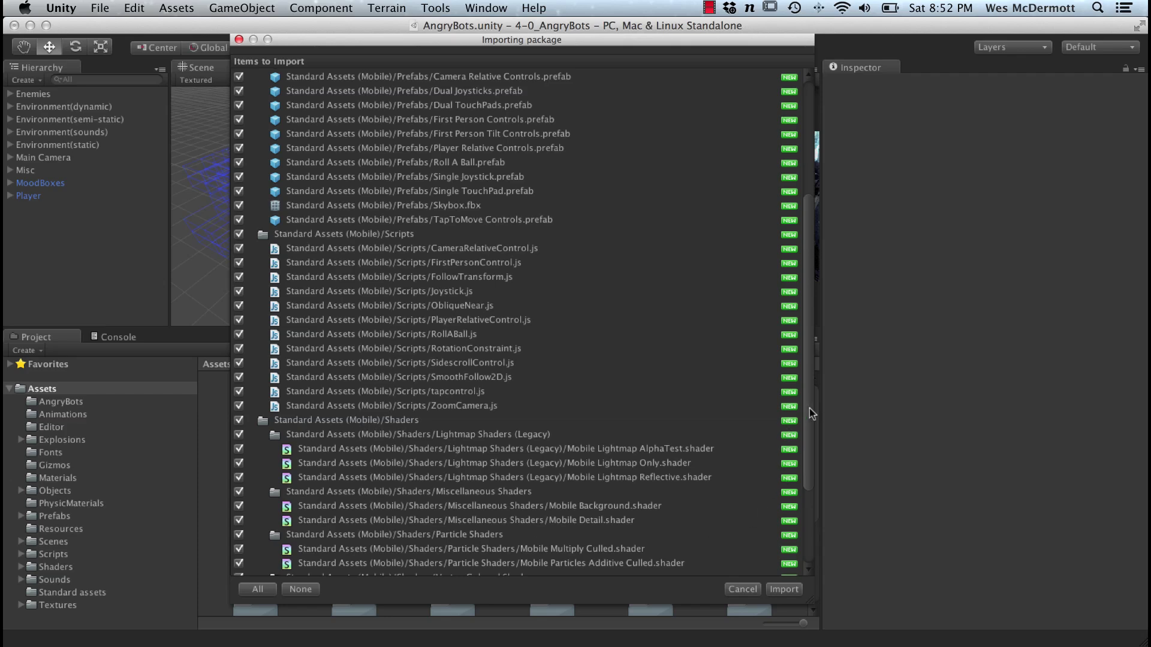
pyautogui.moveTo(809, 408); pyautogui.dragTo(810, 459)
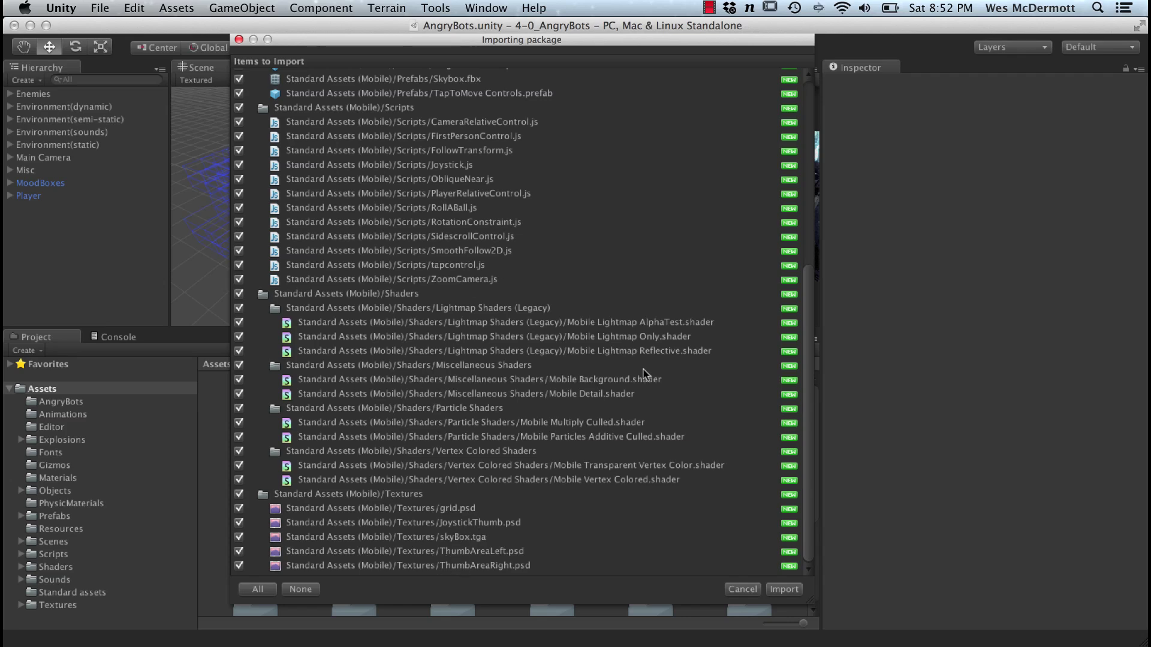
pyautogui.moveTo(808, 286); pyautogui.dragTo(816, 87)
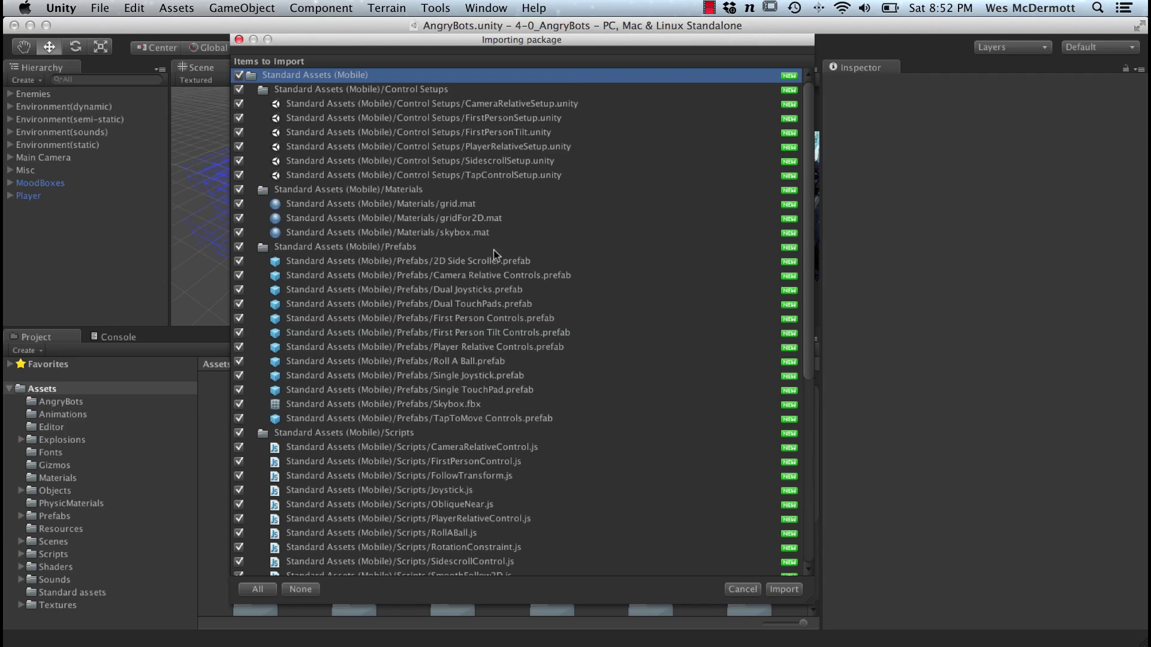
pyautogui.click(784, 589)
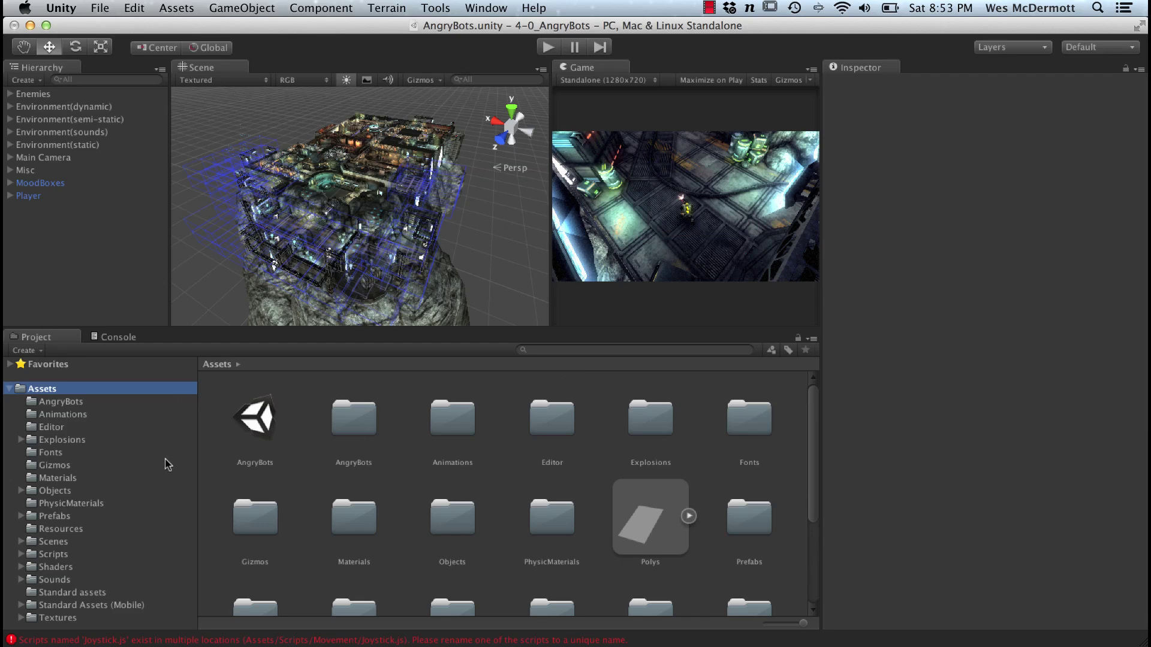
# Open the FirstPersonSetup scene from the Control Setups folder in Standard Assets (Mobile), discarding the changes to AngryBots.unity
pyautogui.click(64, 543)
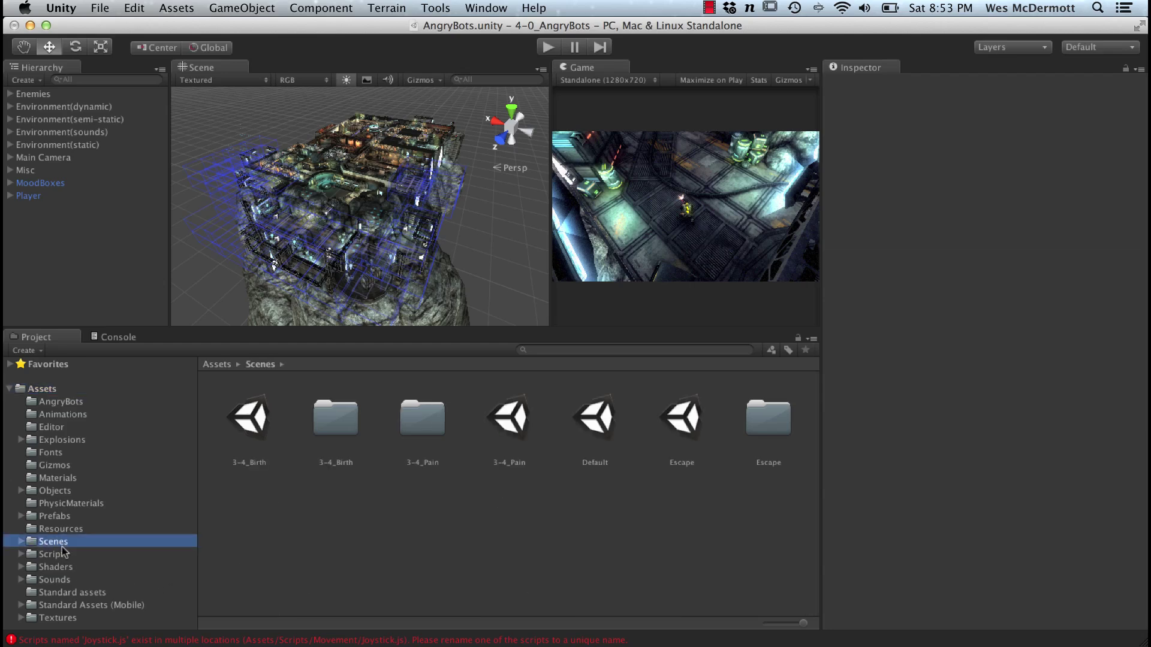
pyautogui.click(80, 607)
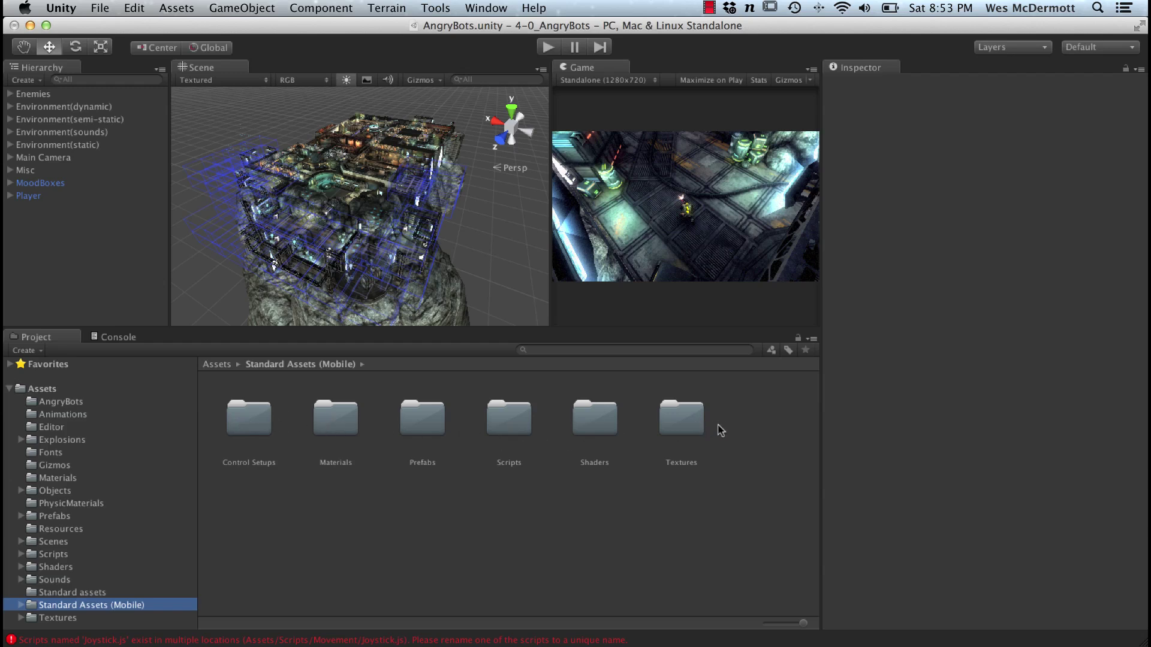
pyautogui.doubleClick(246, 411)
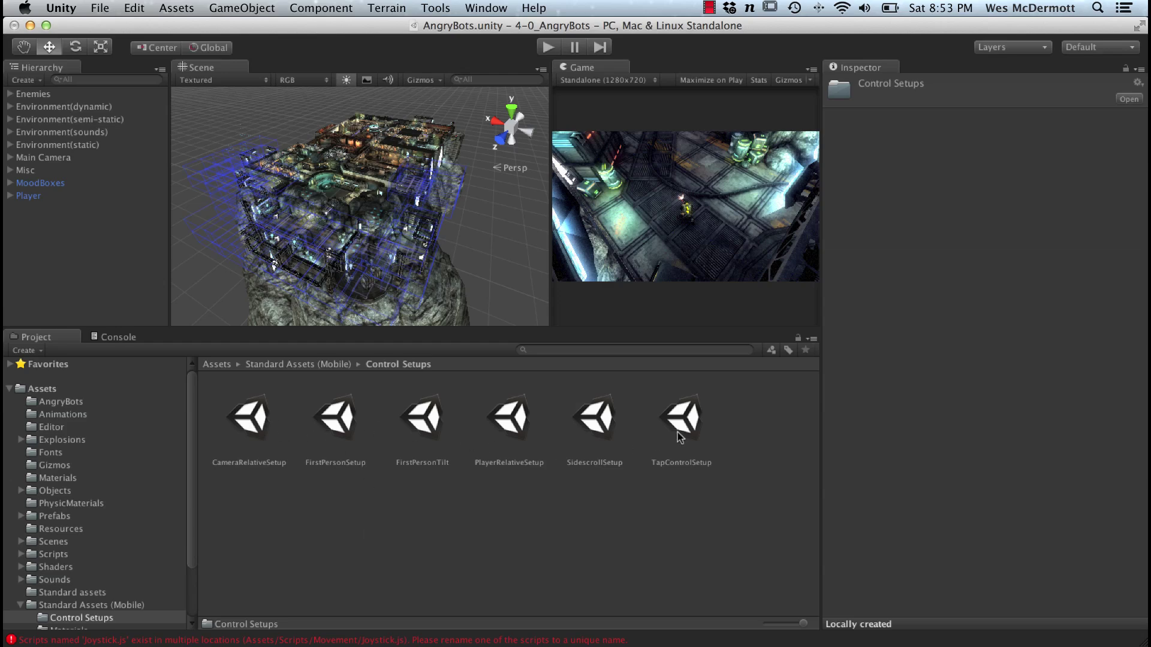
pyautogui.doubleClick(334, 419)
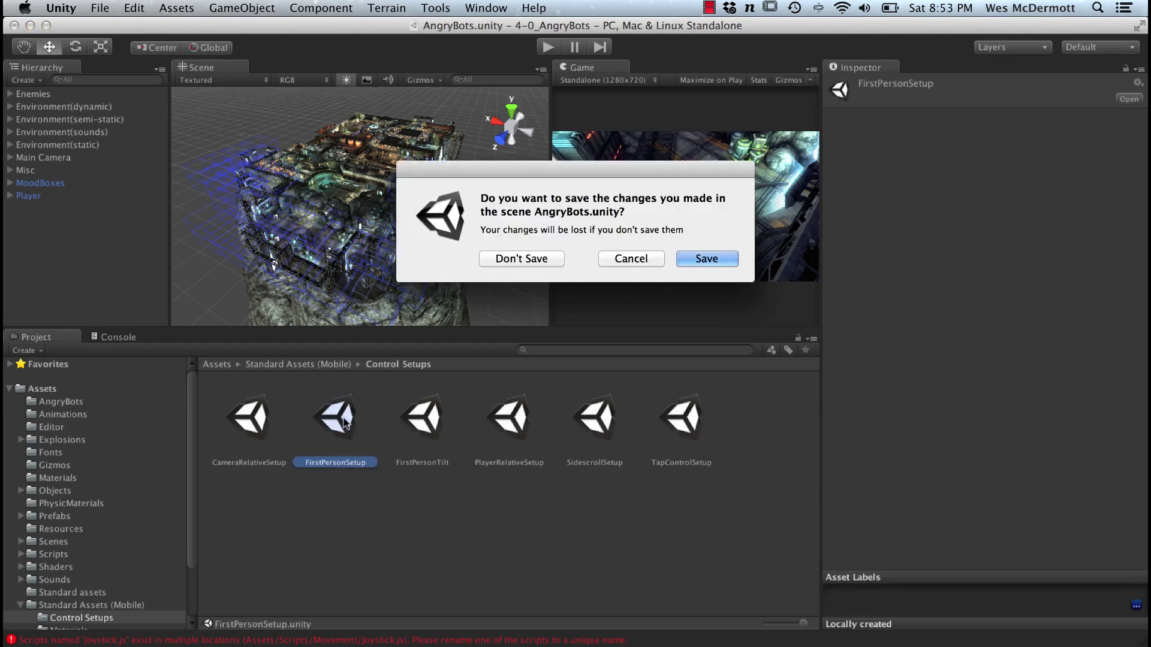
pyautogui.click(552, 259)
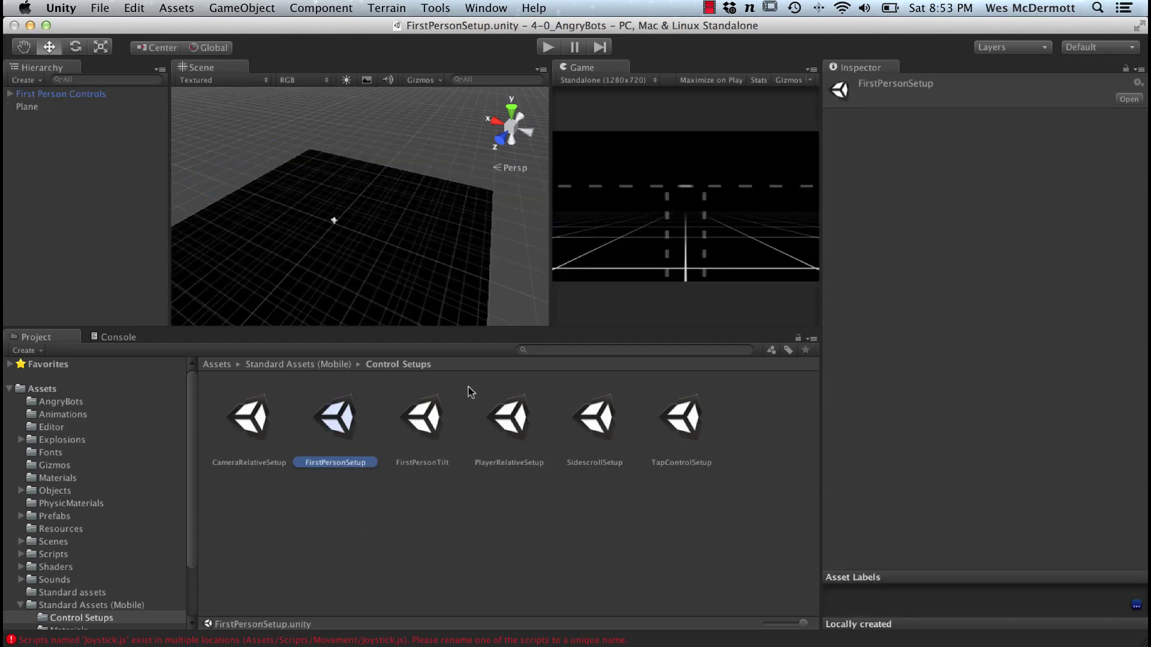
# Examine the First Person Controls object up close in the scene, framing it and viewing it from several angles
pyautogui.keyDown('alt'); pyautogui.moveTo(334, 218); pyautogui.dragTo(514, 275, button='right'); pyautogui.keyUp('alt')
pyautogui.keyDown('alt'); pyautogui.moveTo(312, 188); pyautogui.dragTo(519, 206, button='right'); pyautogui.keyUp('alt')
pyautogui.keyDown('alt'); pyautogui.moveTo(368, 288); pyautogui.dragTo(376, 175, button='middle'); pyautogui.keyUp('alt')
pyautogui.keyDown('alt'); pyautogui.moveTo(376, 175); pyautogui.dragTo(418, 189, button='right'); pyautogui.keyUp('alt')
pyautogui.keyDown('alt'); pyautogui.moveTo(436, 307); pyautogui.dragTo(171, 180); pyautogui.keyUp('alt')
pyautogui.click(364, 188)
pyautogui.press('f')
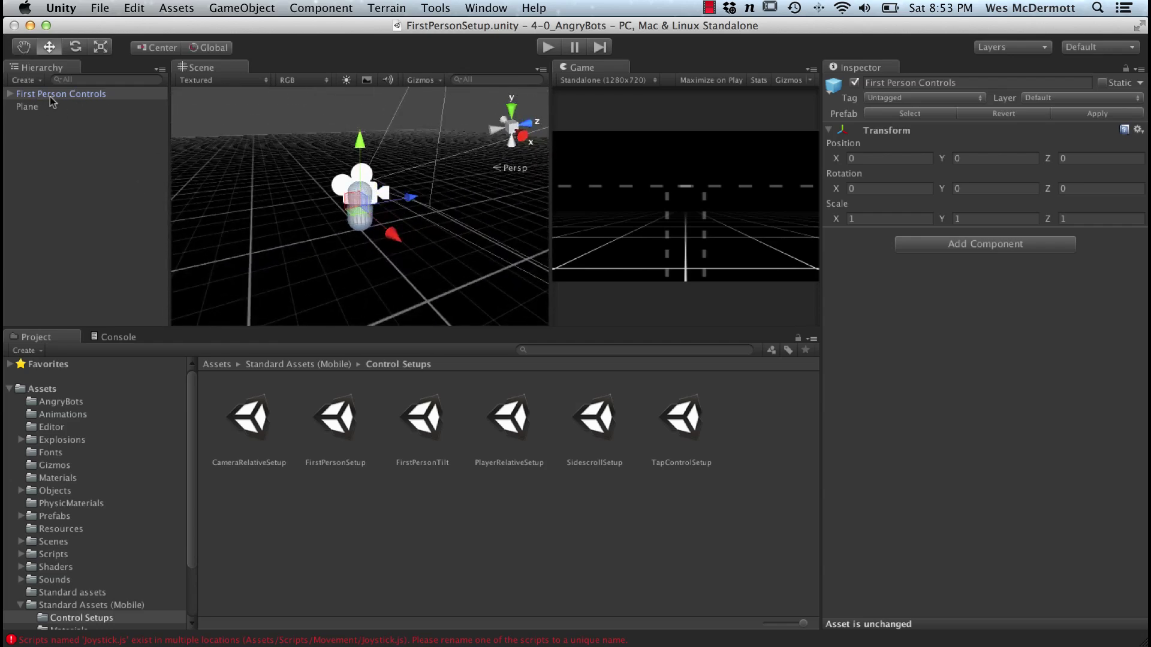
pyautogui.keyDown('alt'); pyautogui.moveTo(354, 231); pyautogui.dragTo(364, 247); pyautogui.keyUp('alt')
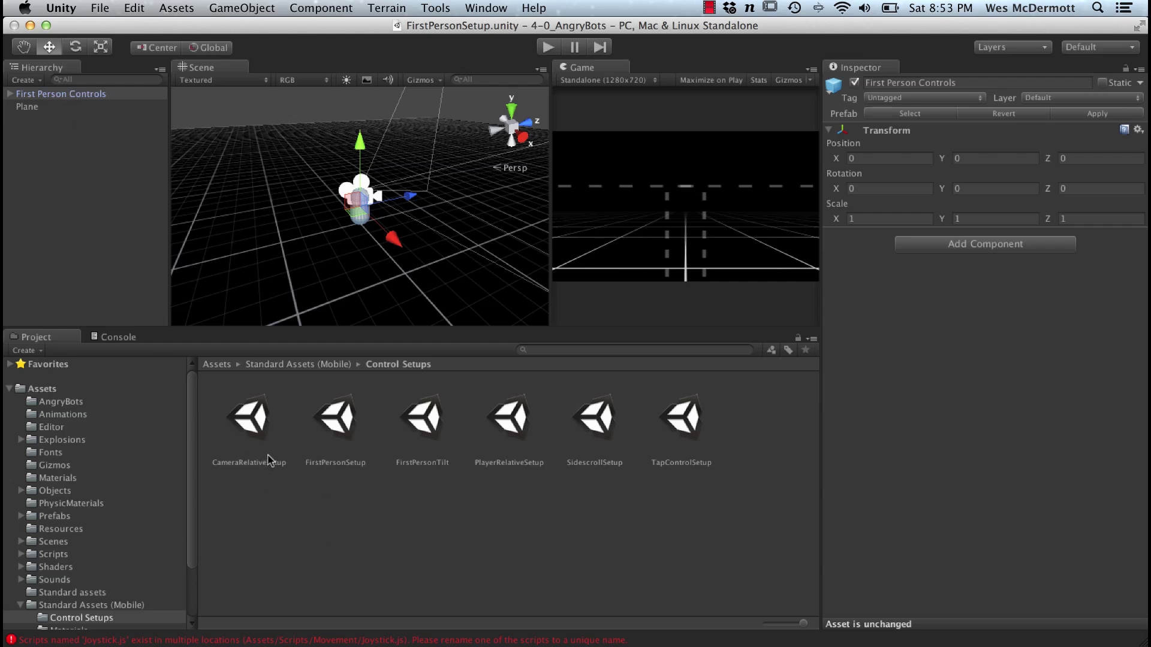
# Expand First Person Controls in the scene hierarchy and inspect its child objects, including LeftTouchPad and RightTouchPad
pyautogui.click(56, 95)
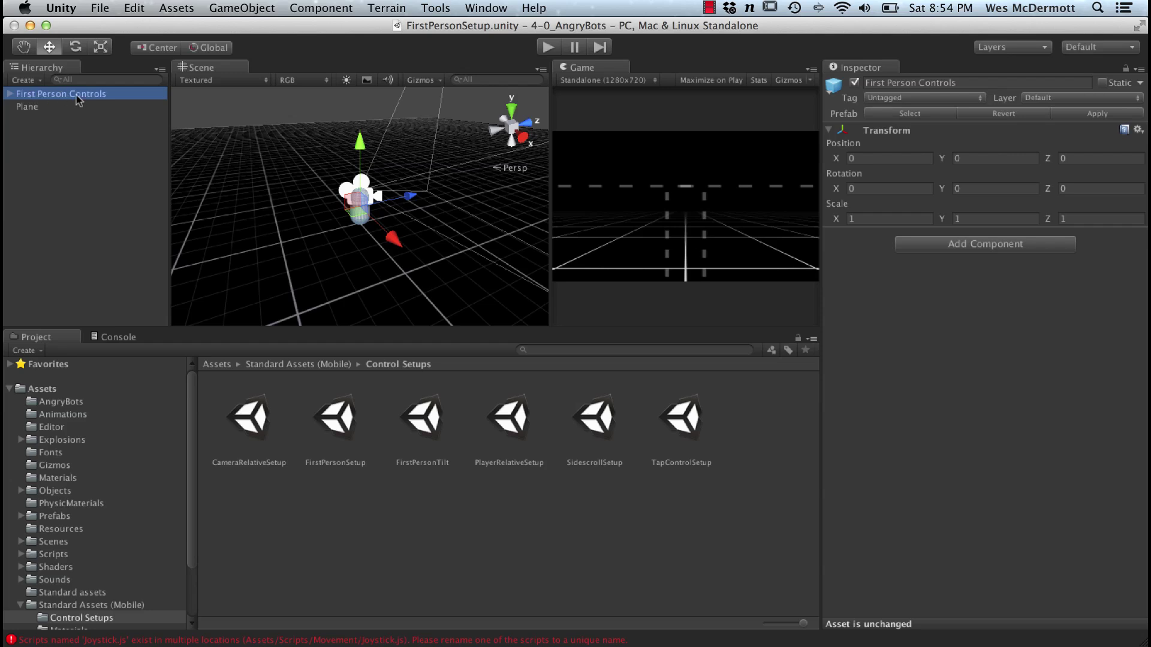
pyautogui.click(10, 94)
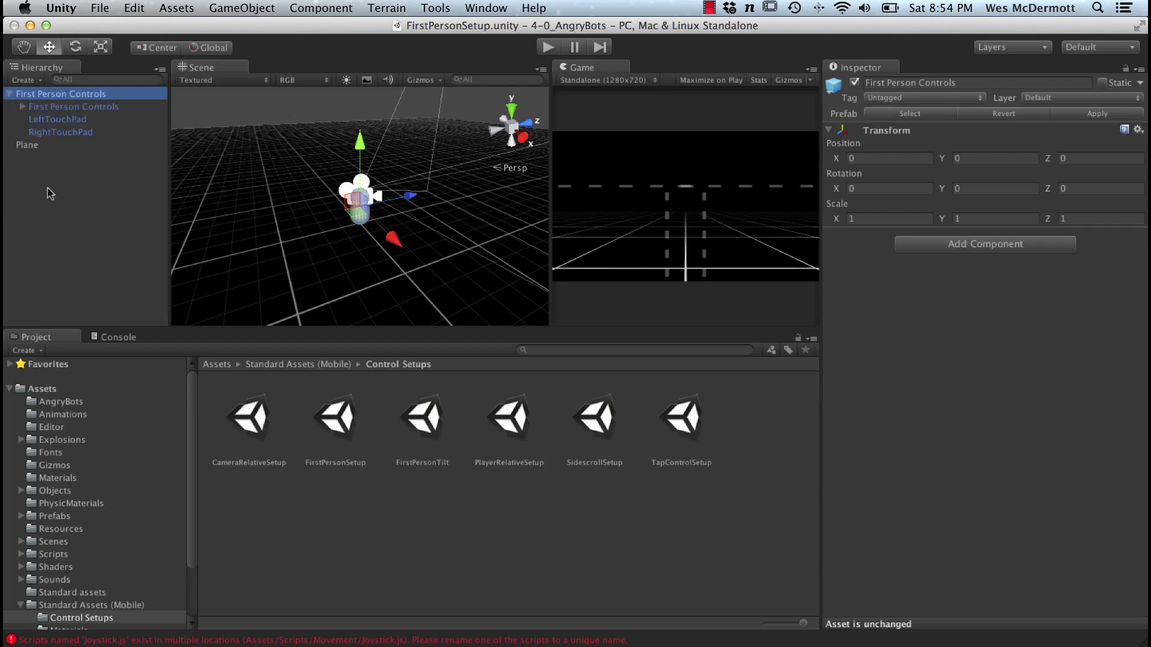
pyautogui.click(83, 111)
pyautogui.click(52, 119)
pyautogui.click(57, 128)
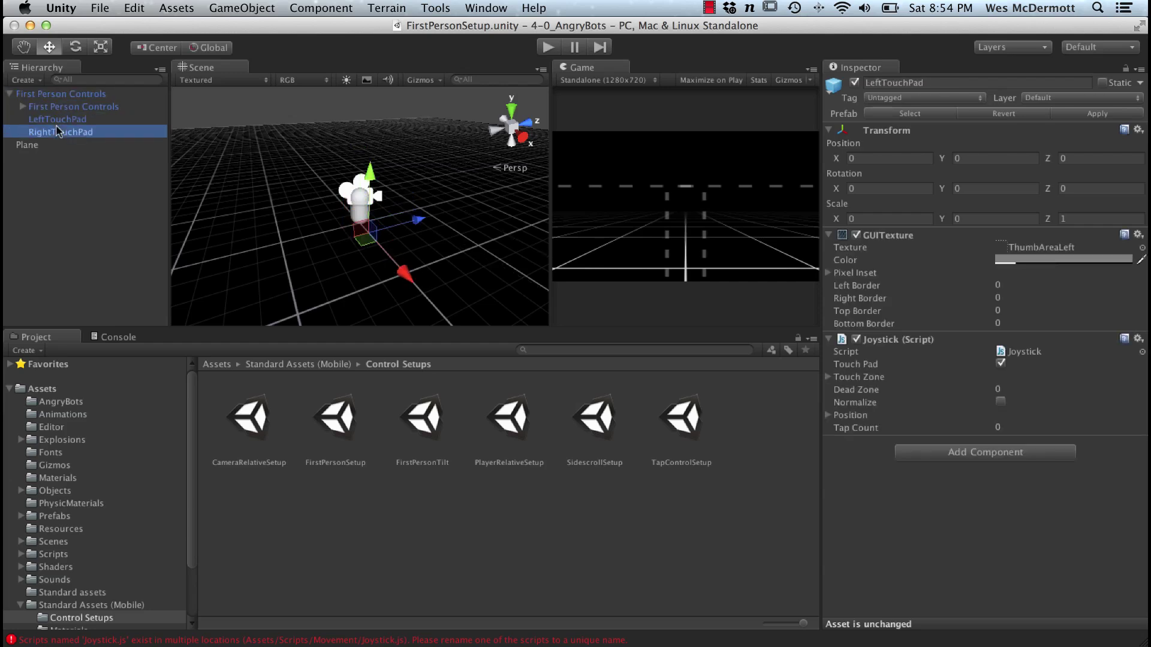
pyautogui.click(61, 120)
pyautogui.click(69, 109)
pyautogui.click(75, 122)
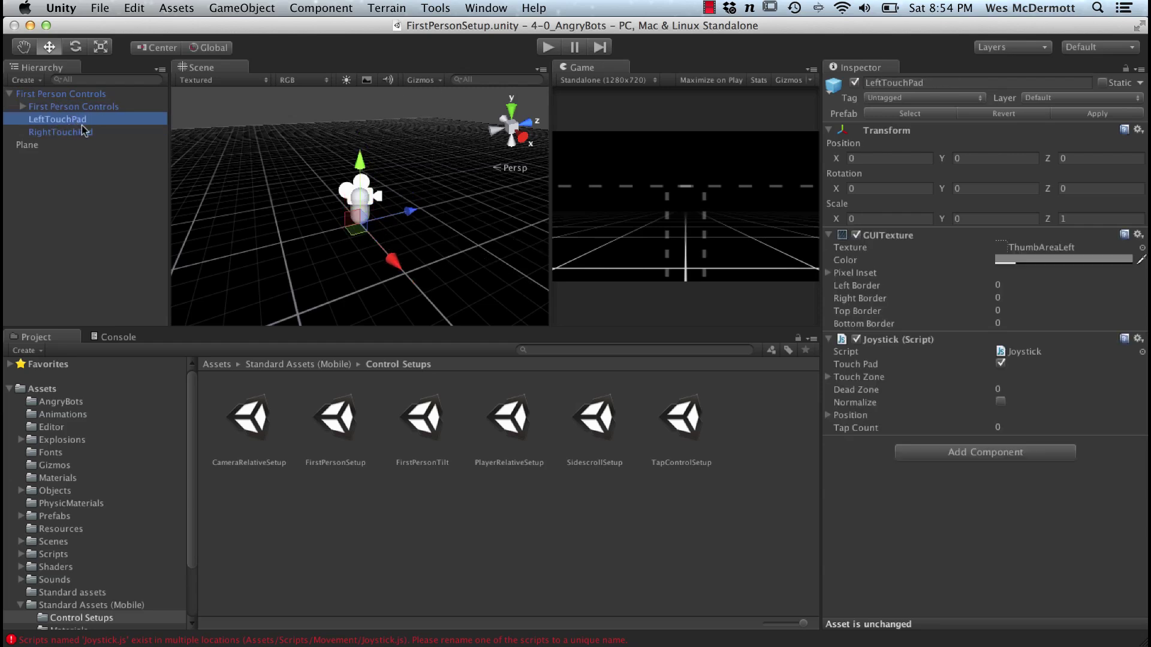
pyautogui.click(54, 134)
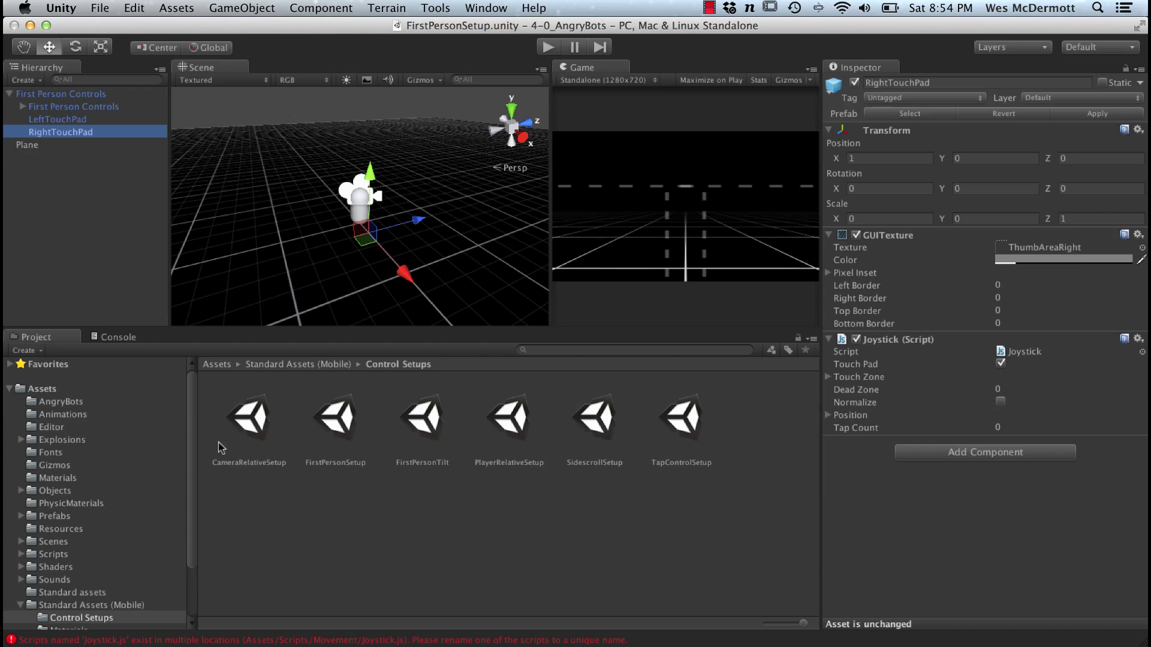
# Start a package export of the Standard Assets (Mobile) folder and enlarge the export window
pyautogui.moveTo(190, 469); pyautogui.dragTo(193, 499)
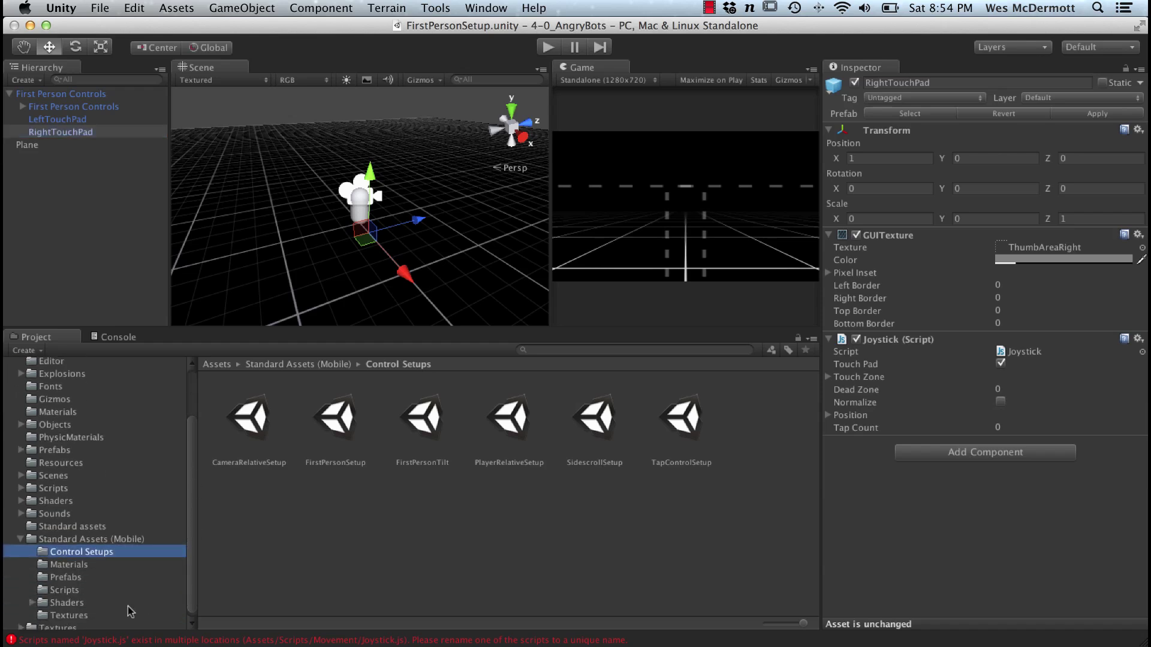
pyautogui.click(71, 540)
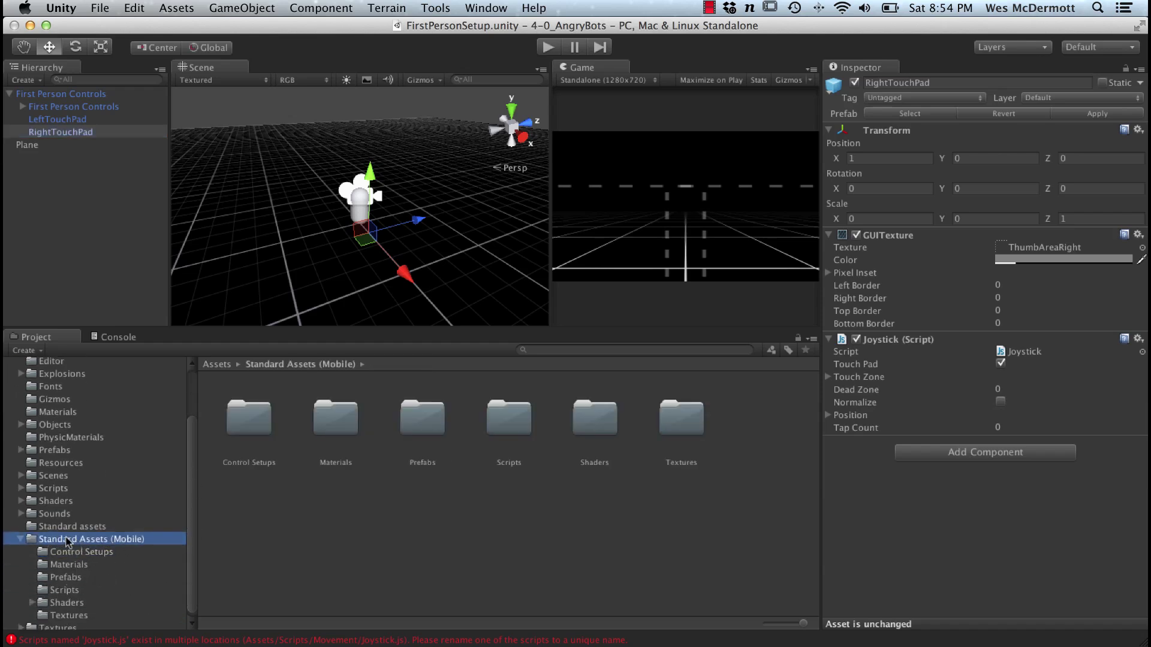
pyautogui.rightClick(95, 538)
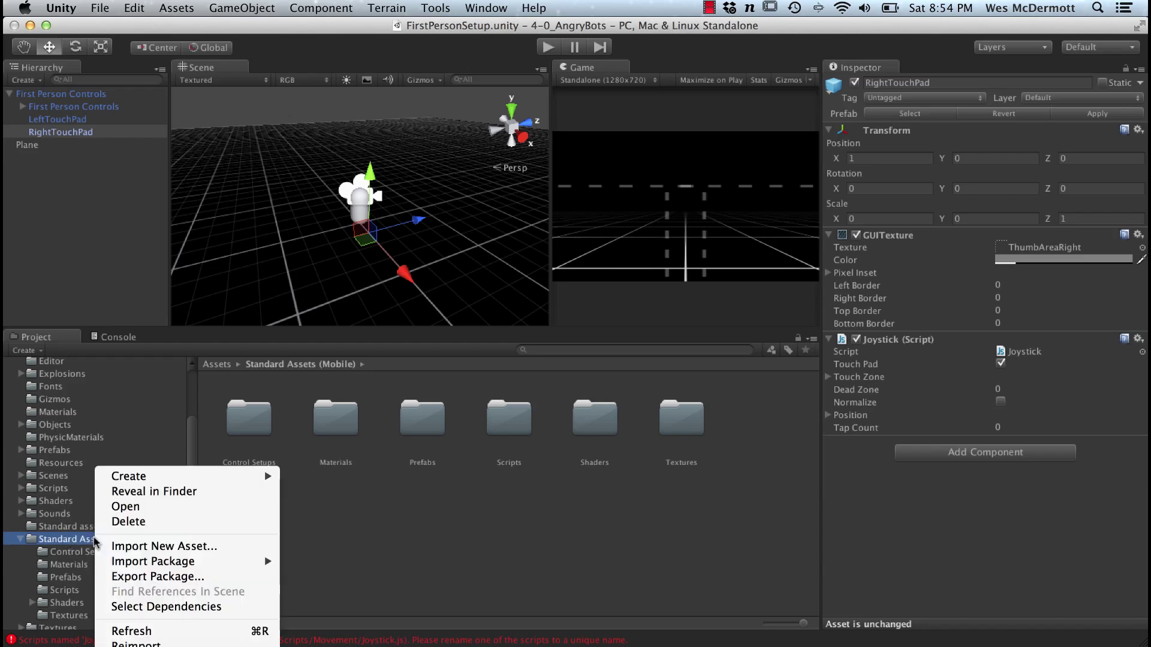
pyautogui.click(156, 577)
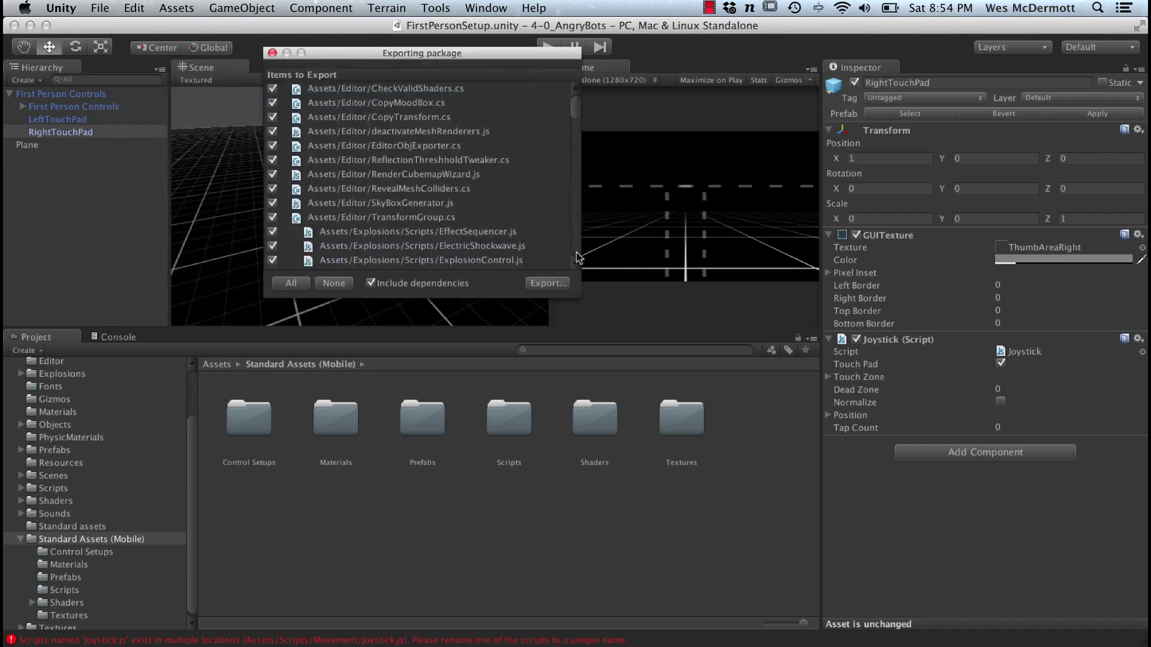
pyautogui.moveTo(580, 299); pyautogui.dragTo(761, 620)
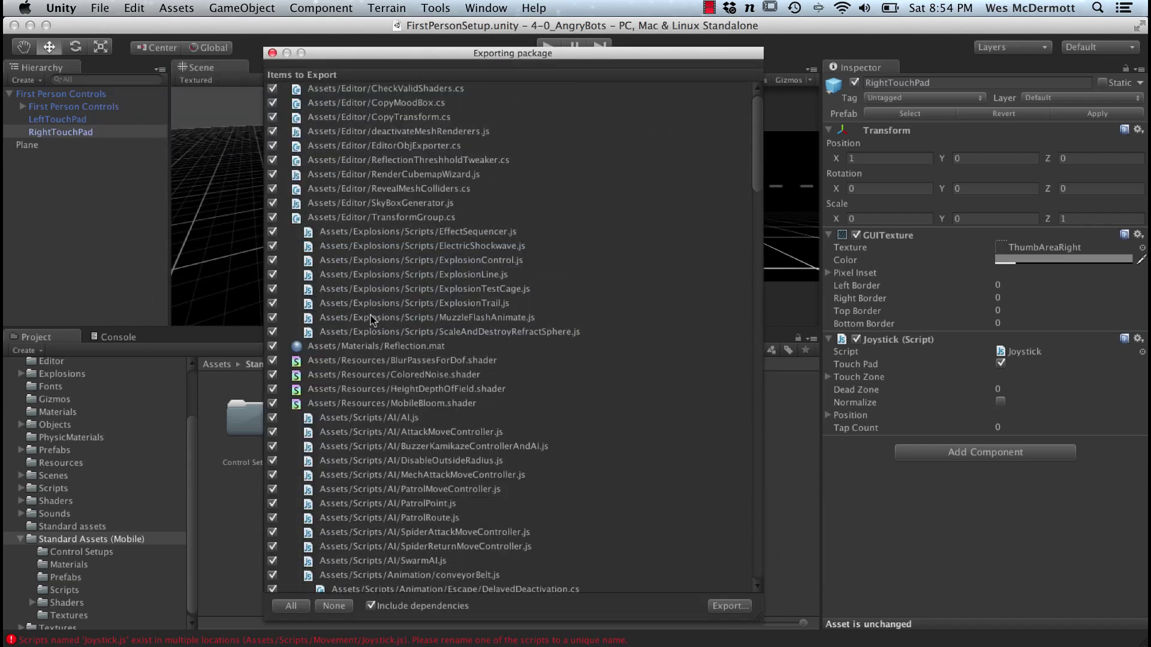
# Look through the export item list, from the project scripts down to the Standard Assets (Mobile) items and textures
pyautogui.scroll(-10, 374, 320)
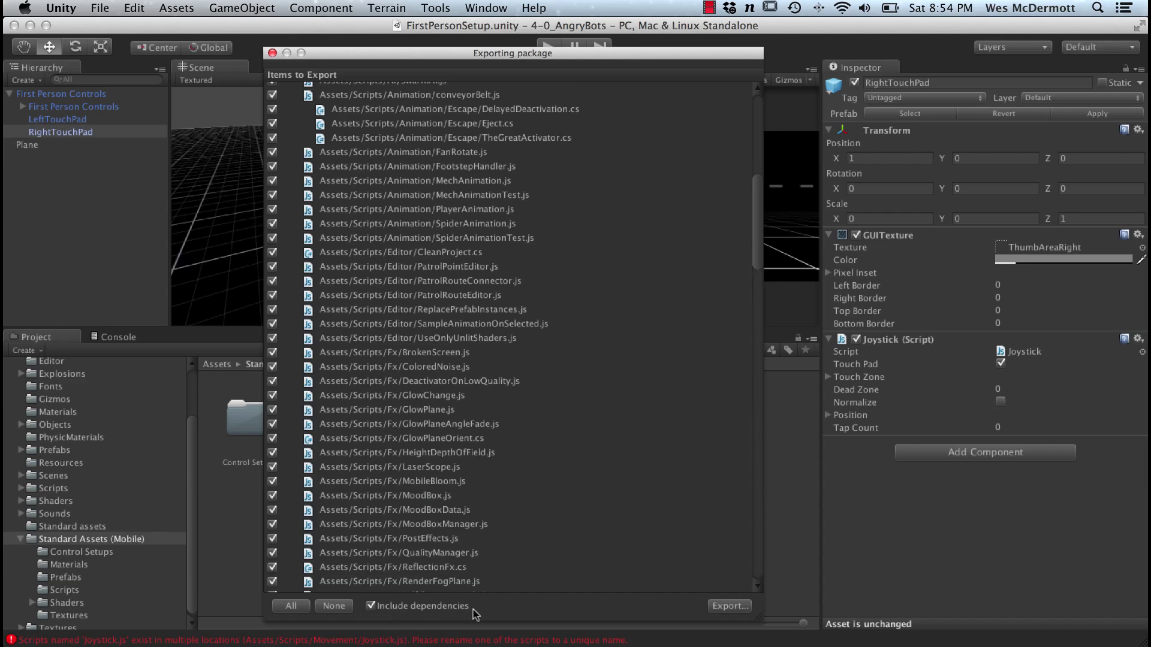
pyautogui.scroll(-7, 456, 376)
pyautogui.scroll(-15, 456, 376)
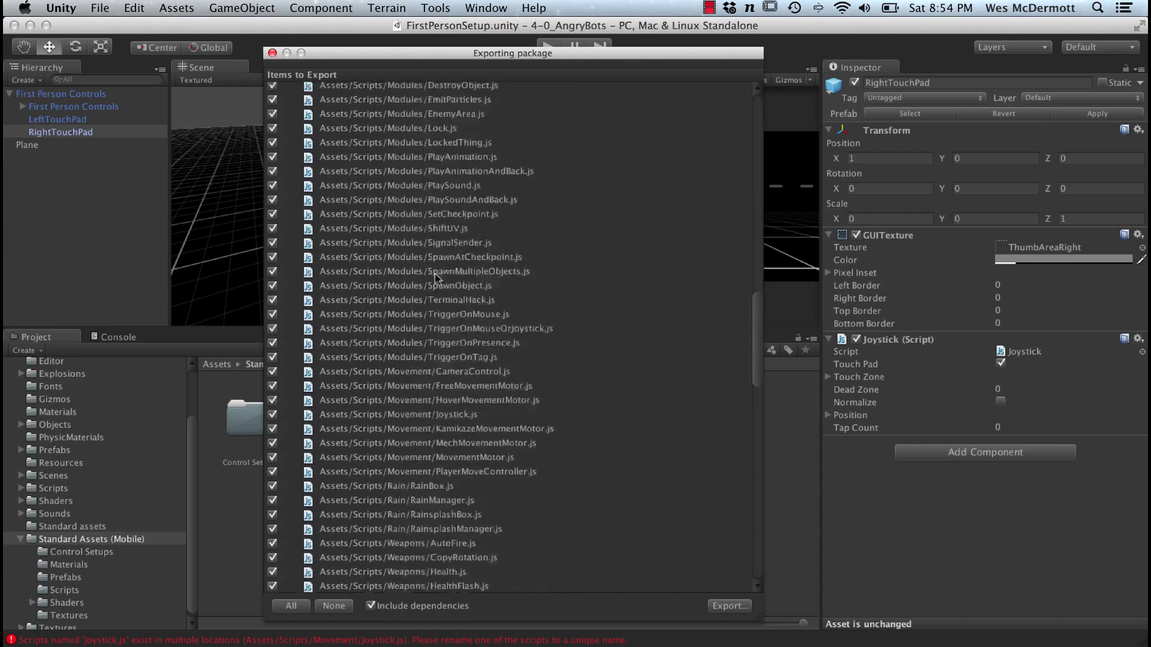
pyautogui.scroll(-13, 383, 337)
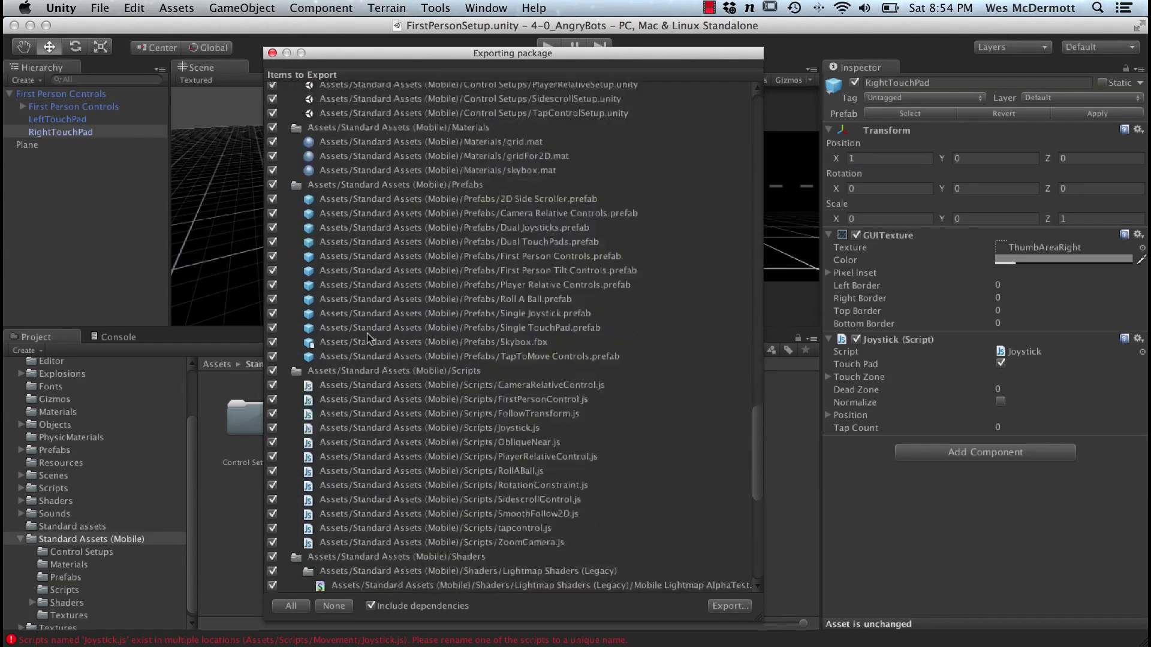
pyautogui.scroll(-5, 398, 365)
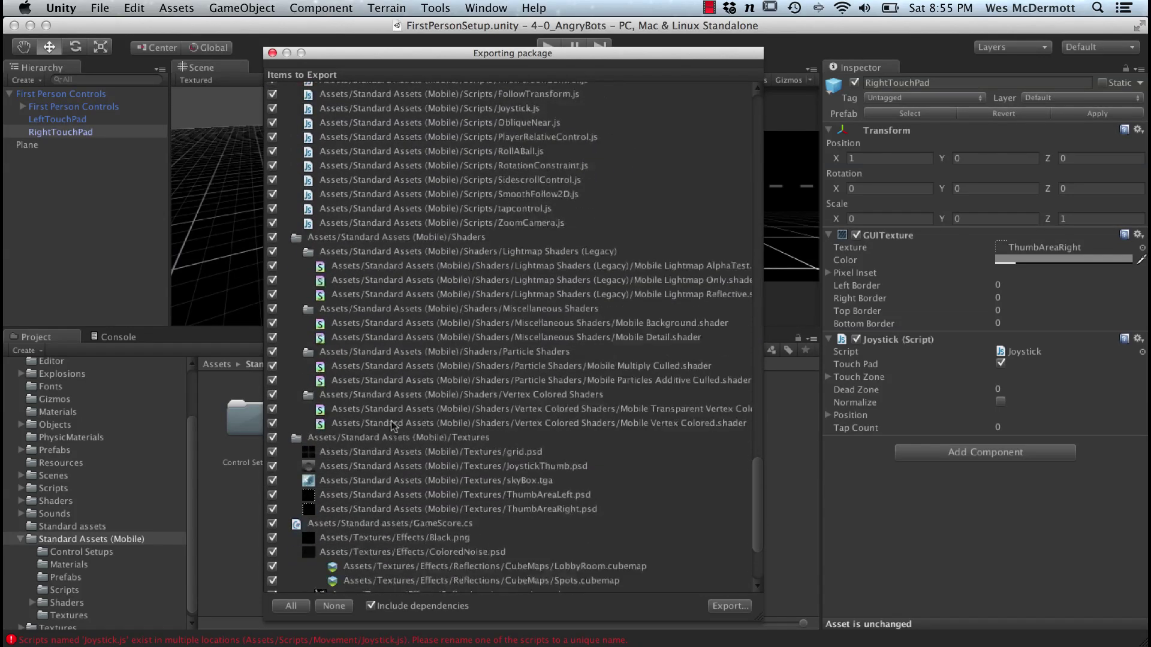
pyautogui.scroll(-2, 408, 366)
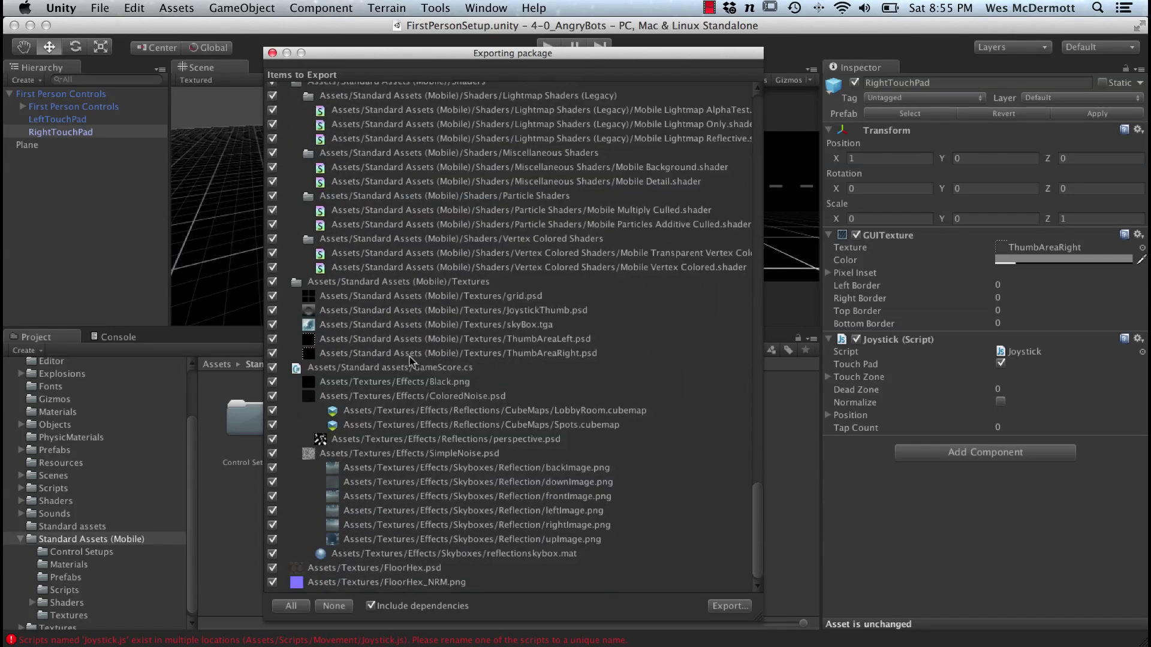
# Look back over the package export list up to its first entries and close the export window without exporting
pyautogui.scroll(20, 410, 359)
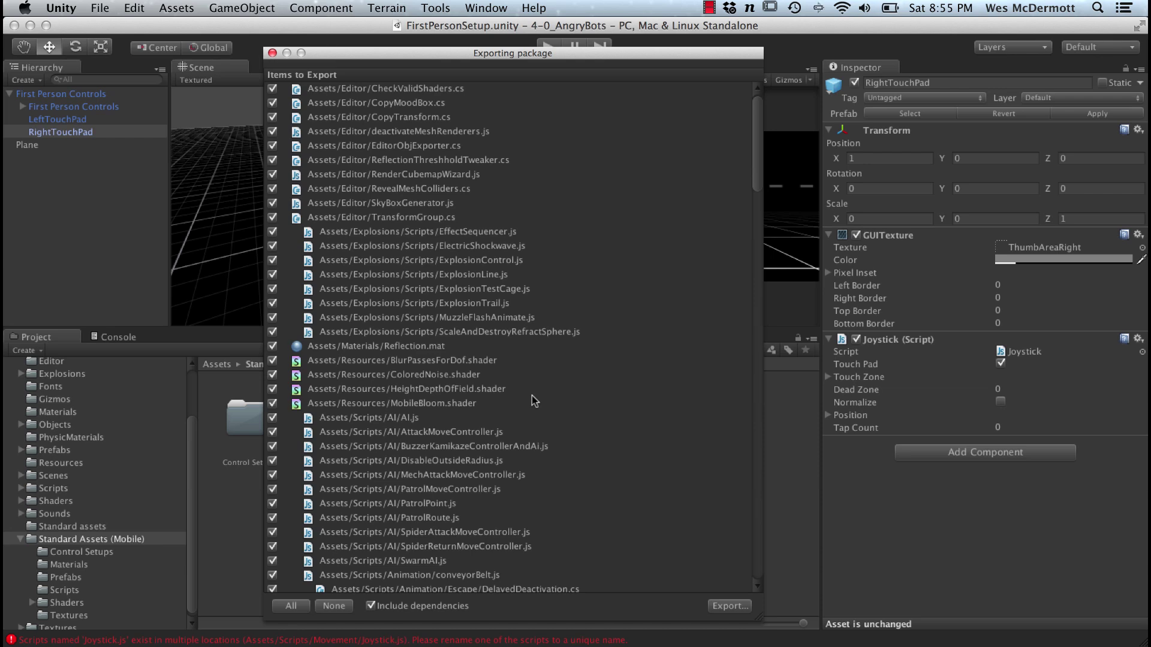
pyautogui.click(272, 53)
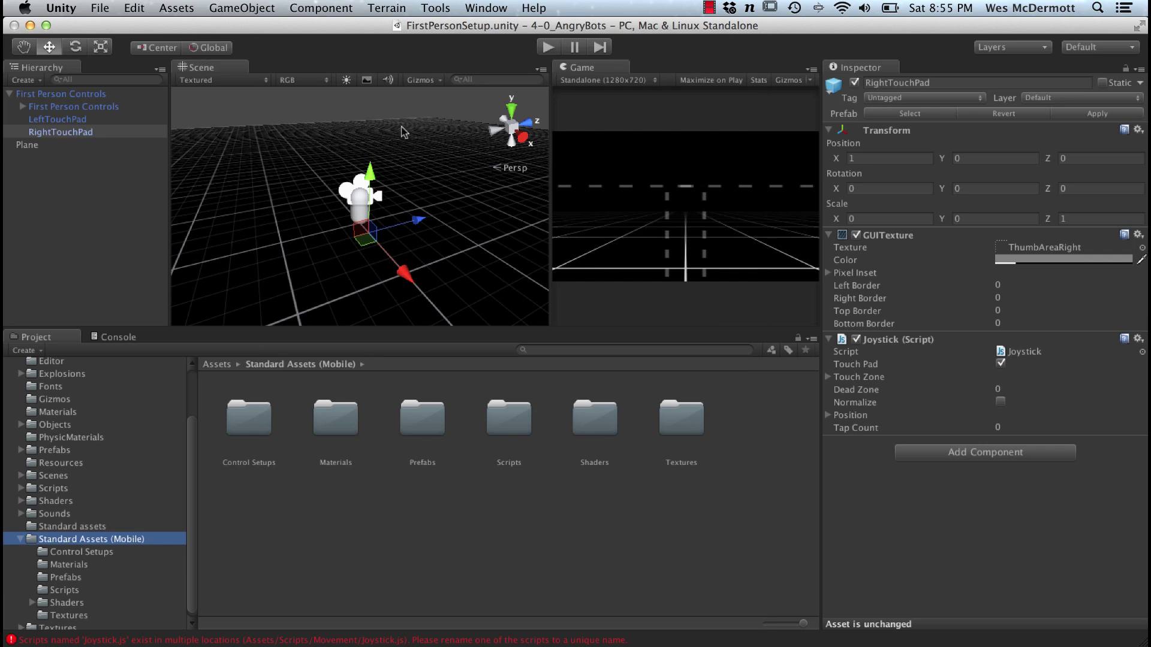
# Open the Asset Store and view the NGUI: Next-Gen UI page from the Most Popular items, including its update and import options
pyautogui.click(502, 7)
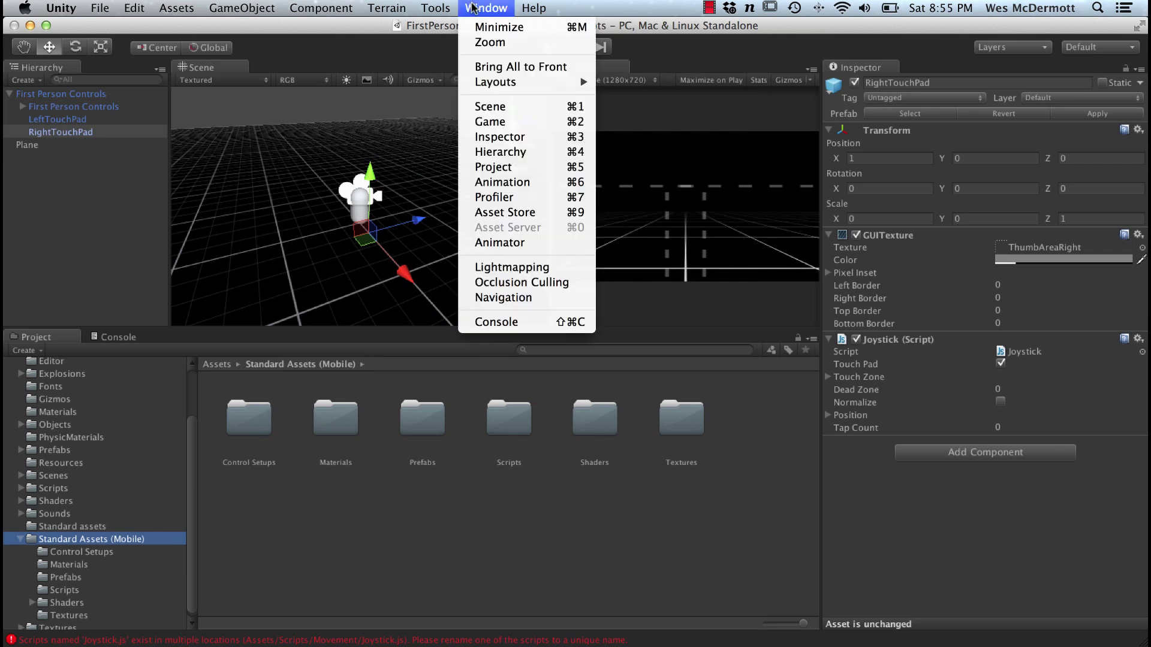
pyautogui.click(505, 212)
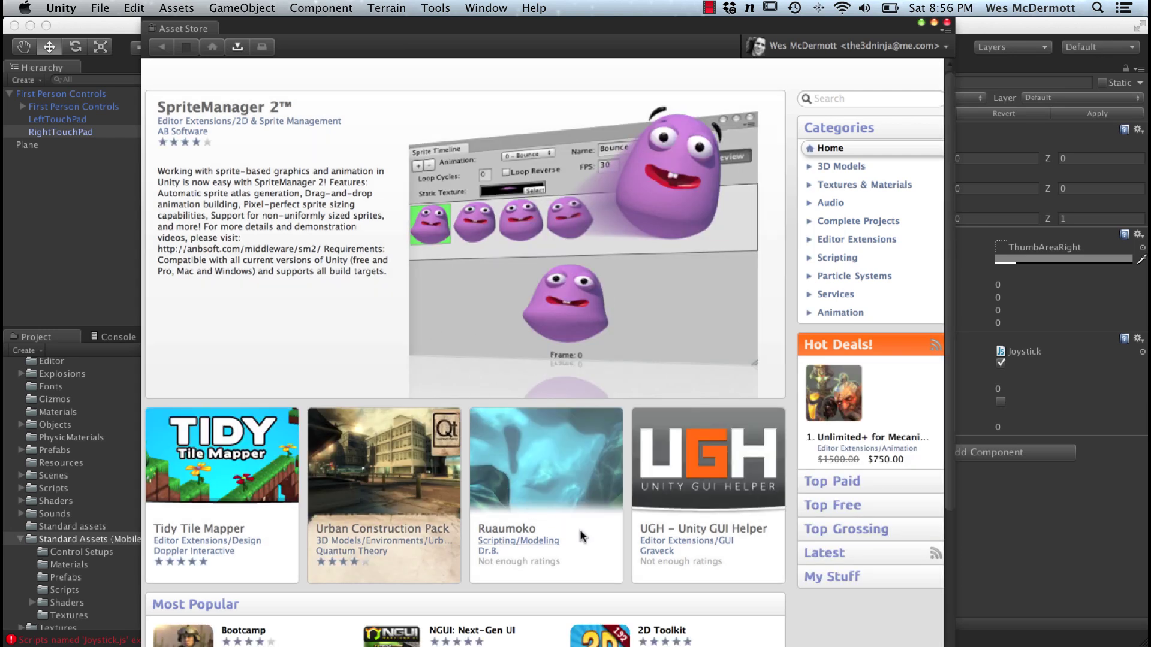
pyautogui.scroll(-5, 581, 458)
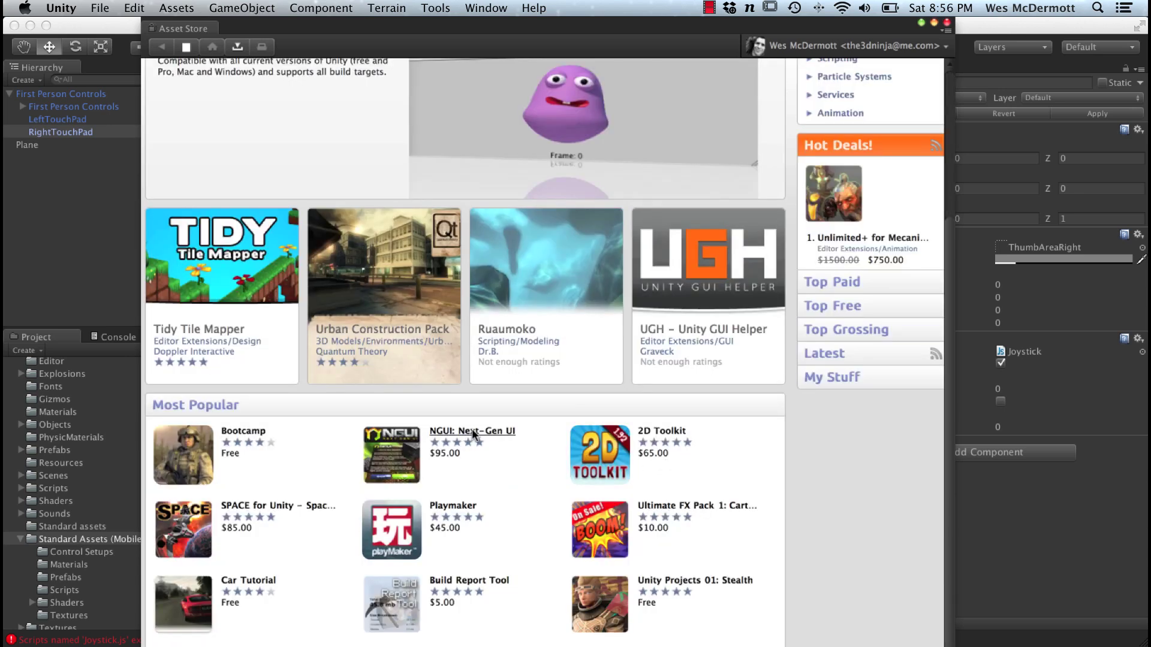
pyautogui.click(472, 430)
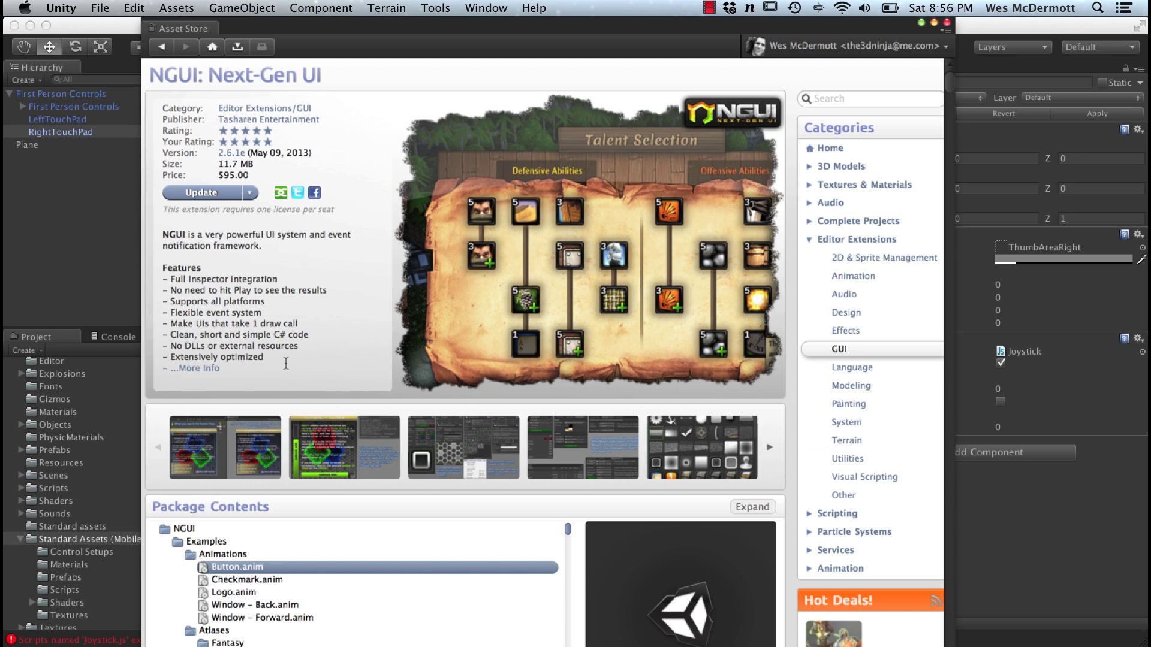
pyautogui.click(249, 193)
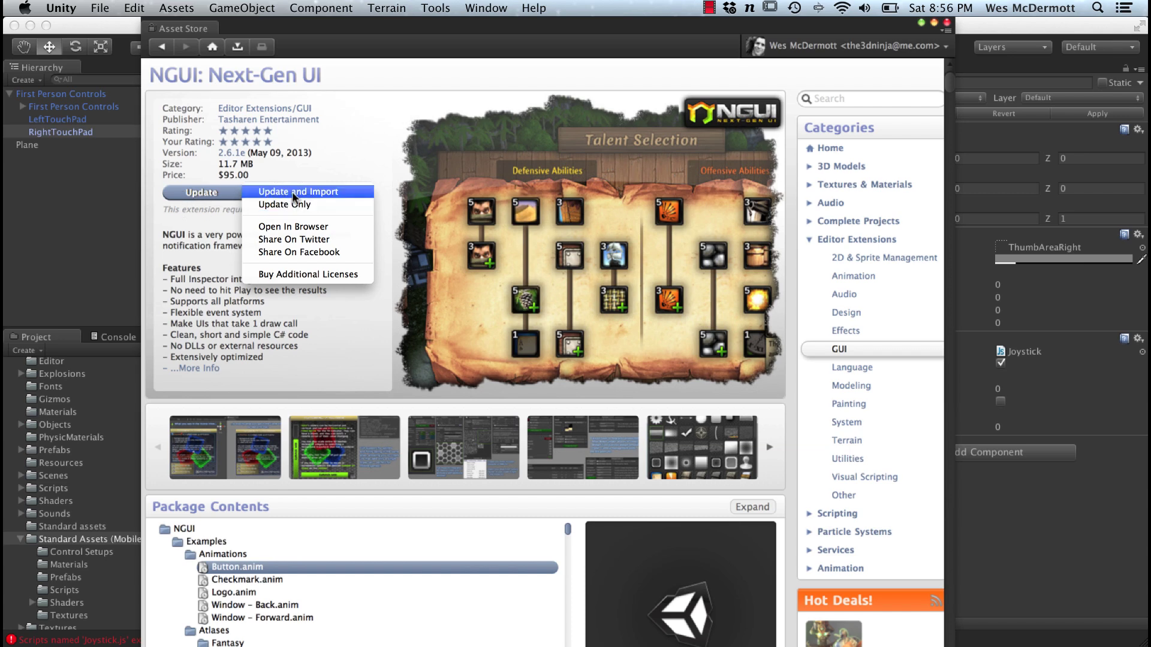
pyautogui.click(300, 192)
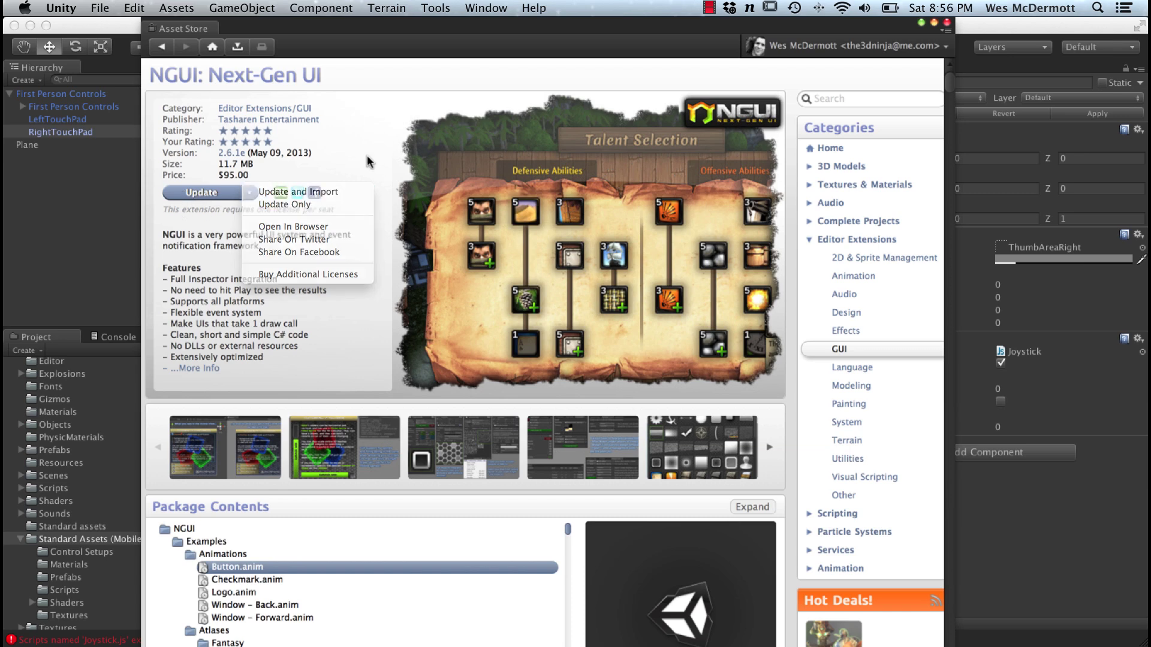
# Look through the account's downloadable Asset Store packages, return to the store's home page and close the store
pyautogui.click(239, 46)
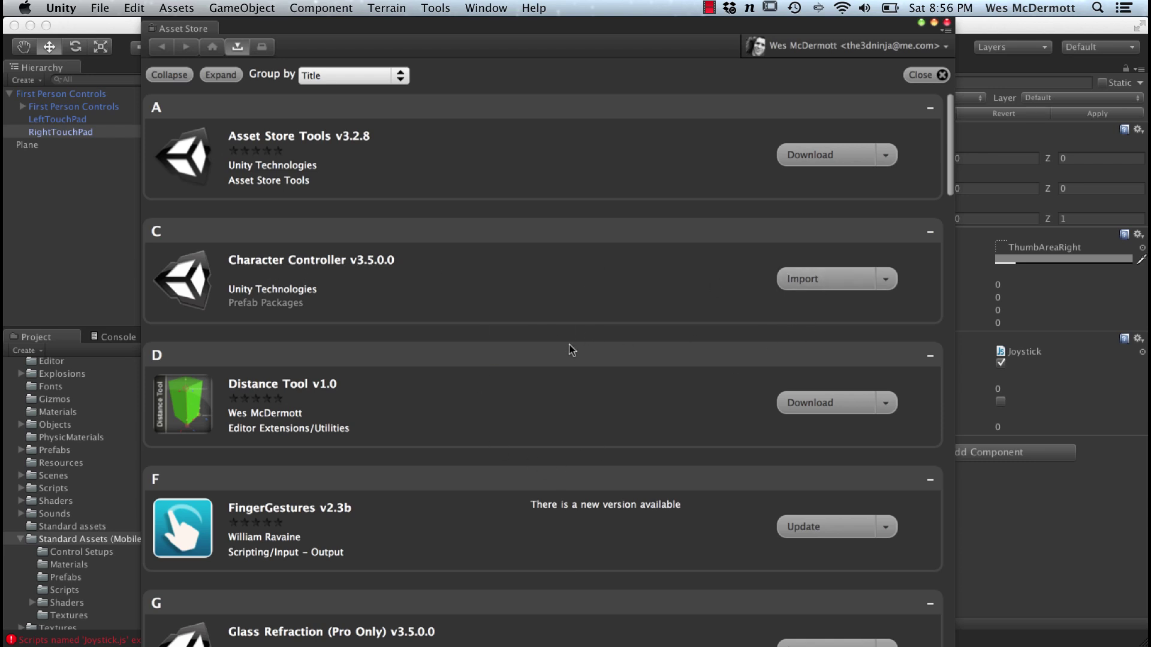
pyautogui.scroll(-3, 568, 350)
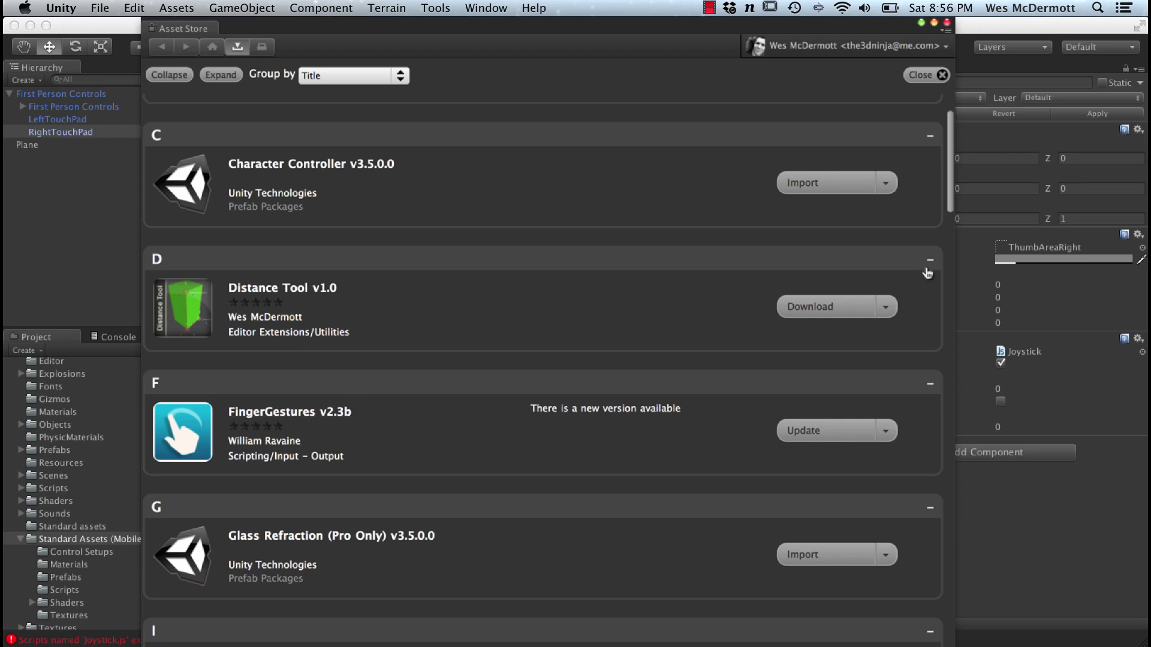
pyautogui.scroll(3, 950, 150)
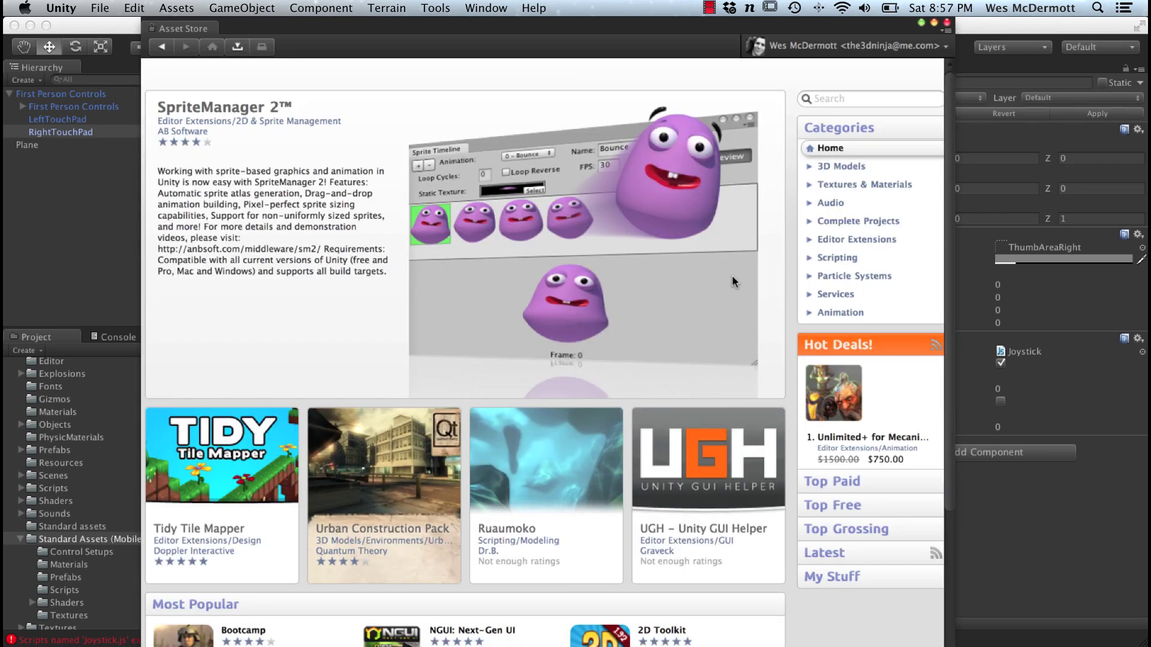
pyautogui.click(946, 22)
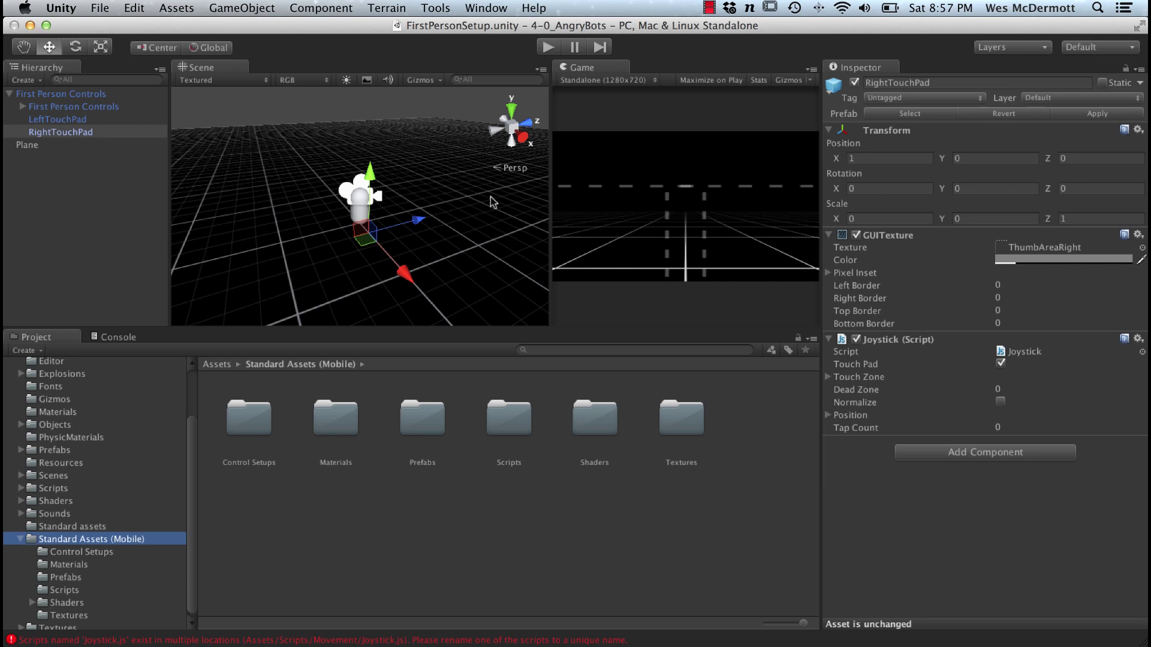
# Deselect RightTouchPad and view the first-person scene from a slightly different angle
pyautogui.click(480, 276)
pyautogui.keyDown('alt'); pyautogui.moveTo(512, 267); pyautogui.dragTo(487, 260); pyautogui.keyUp('alt')
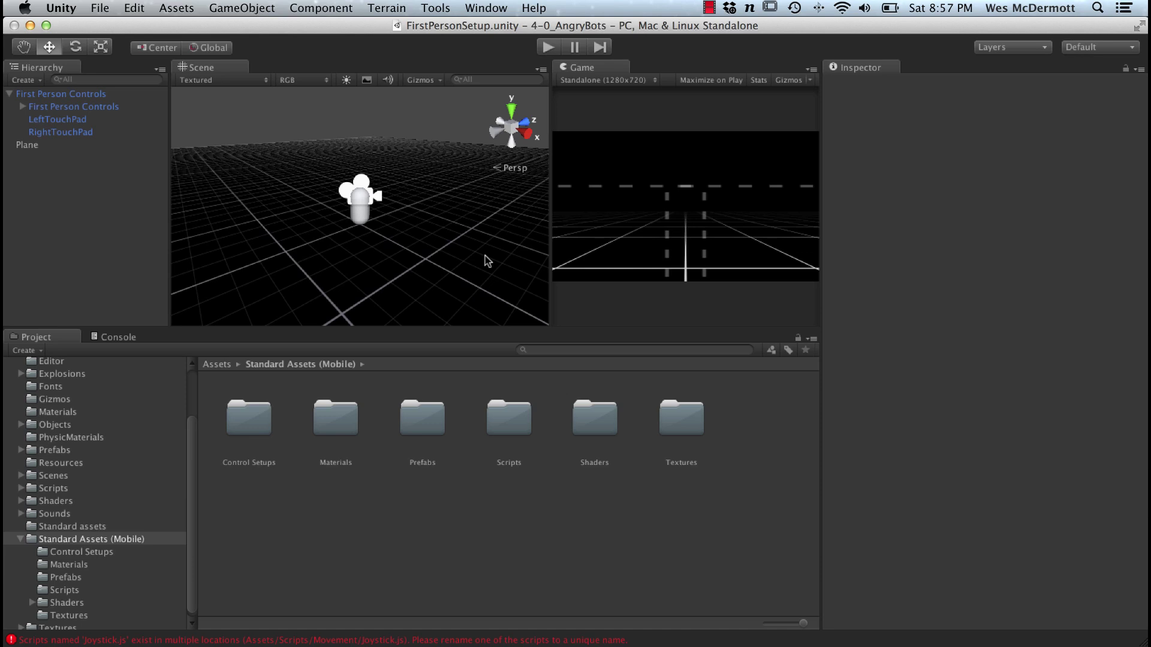